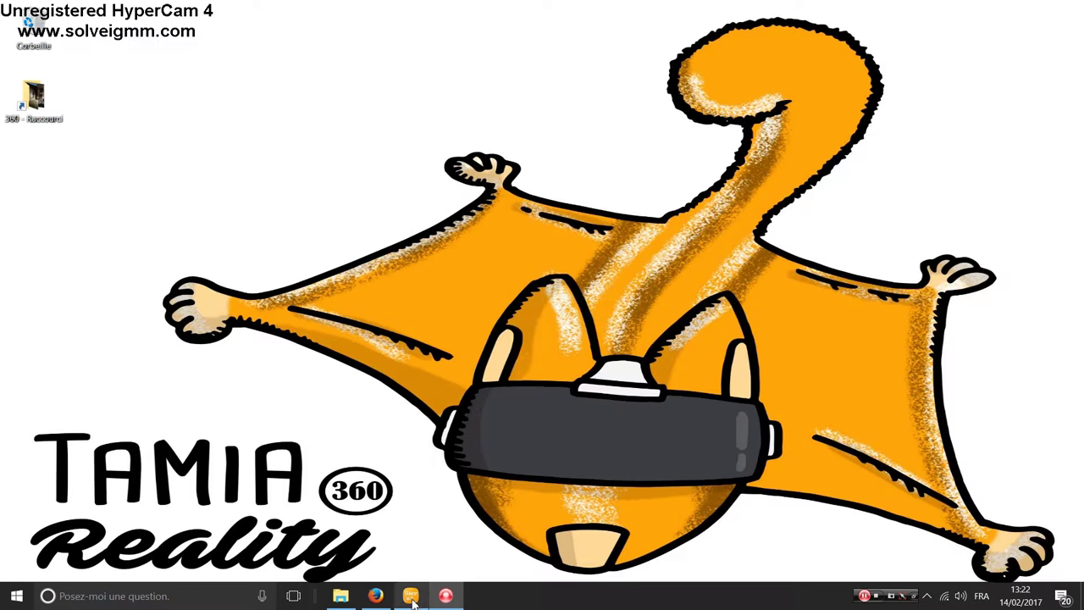
Step: Open photo 360_0521 from the gear 360 folder in Photos to view its dual-fisheye image
click(341, 596)
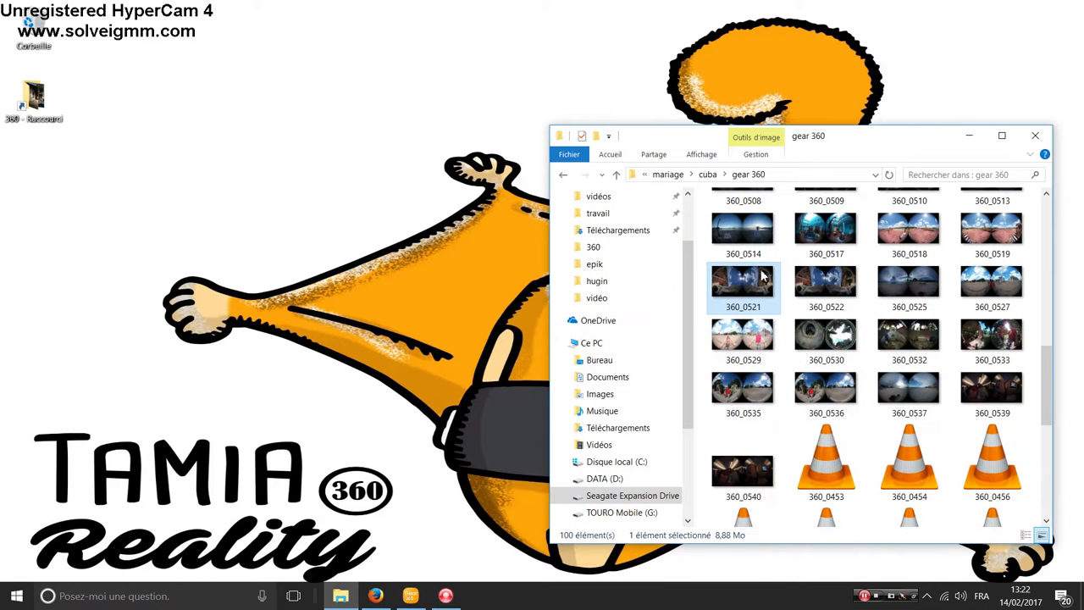
double_click(744, 284)
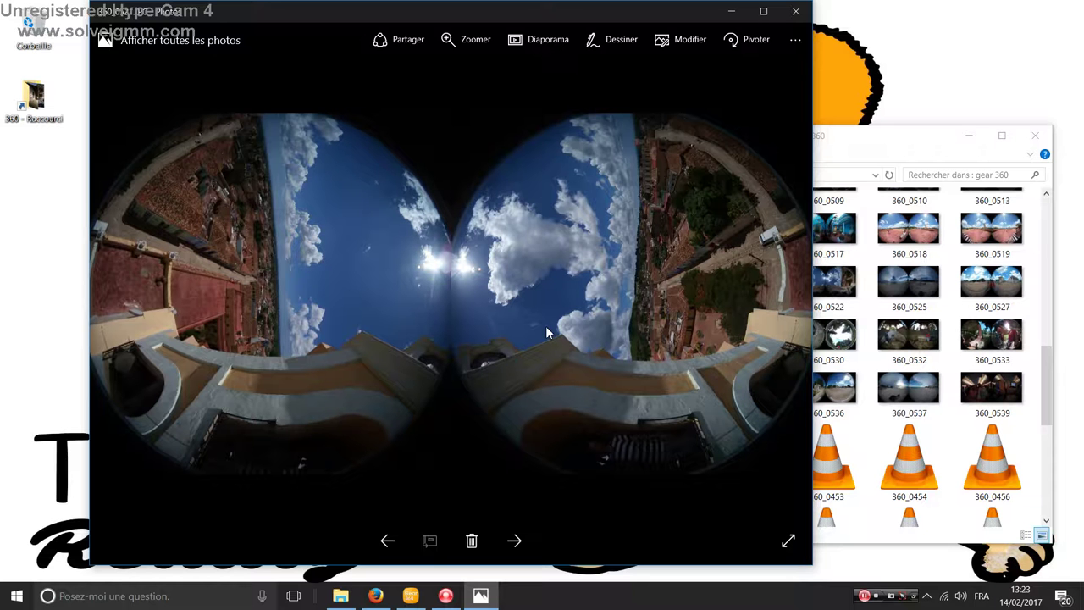
Step: Import the stitched 360_0521 photo from the gear 360 folder into ActionDirector's media library
click(410, 596)
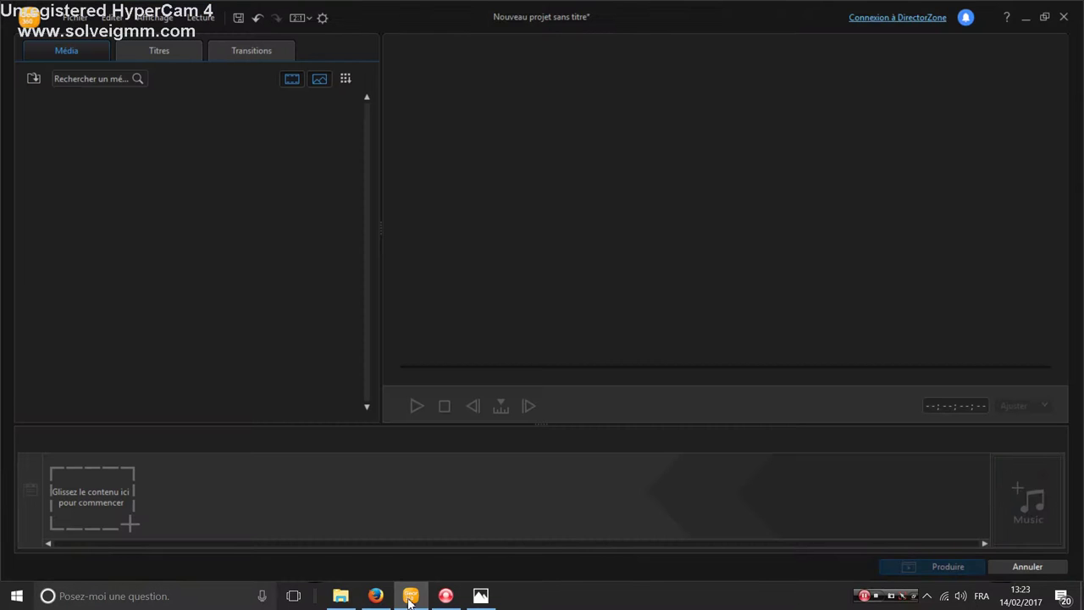
click(342, 597)
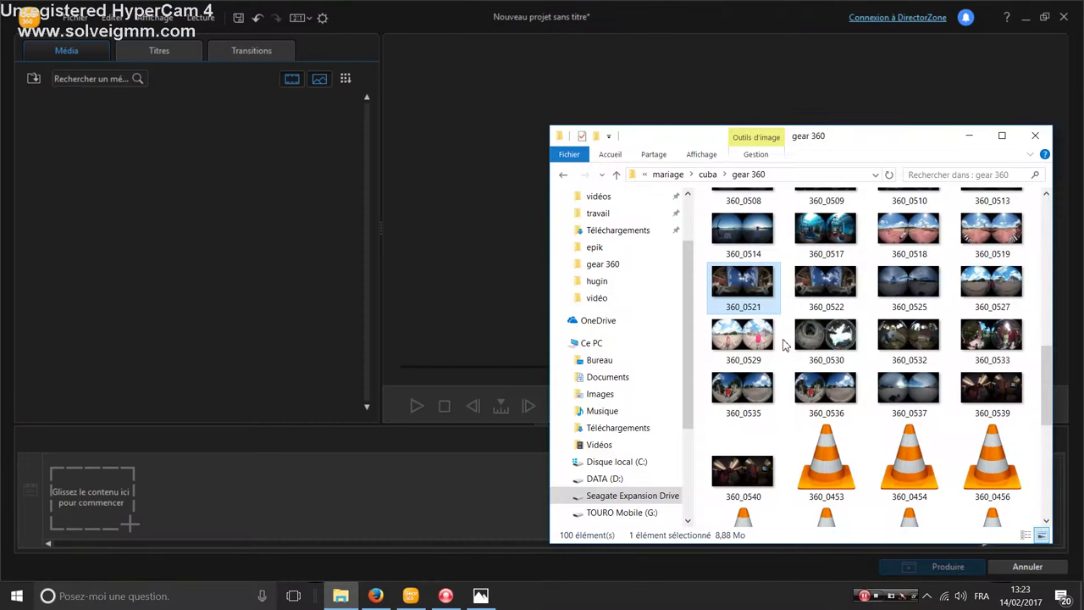
mouse_move(742, 282)
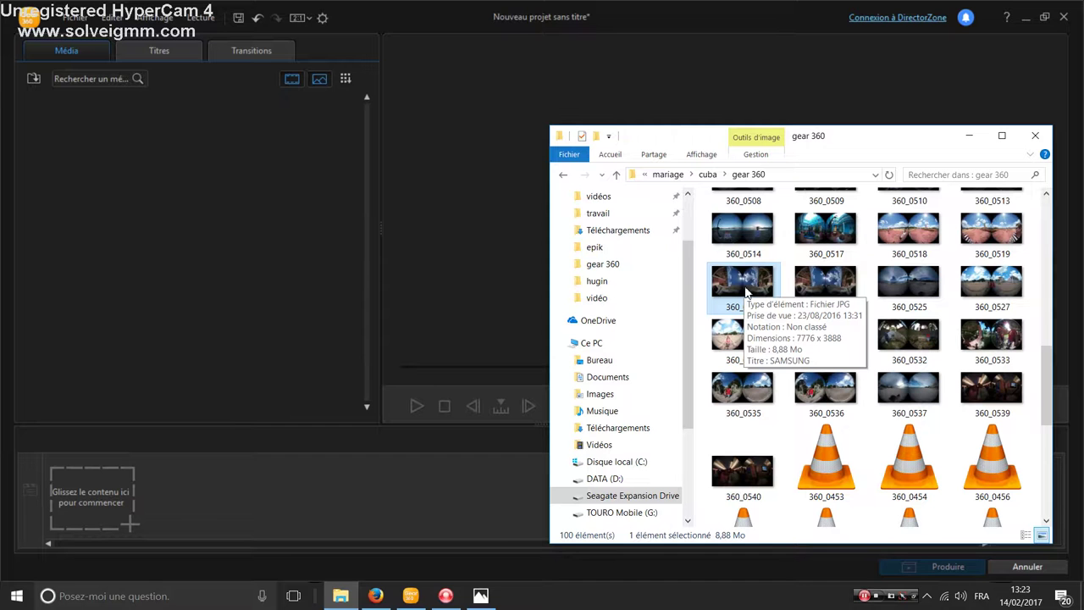
drag(748, 292, 212, 262)
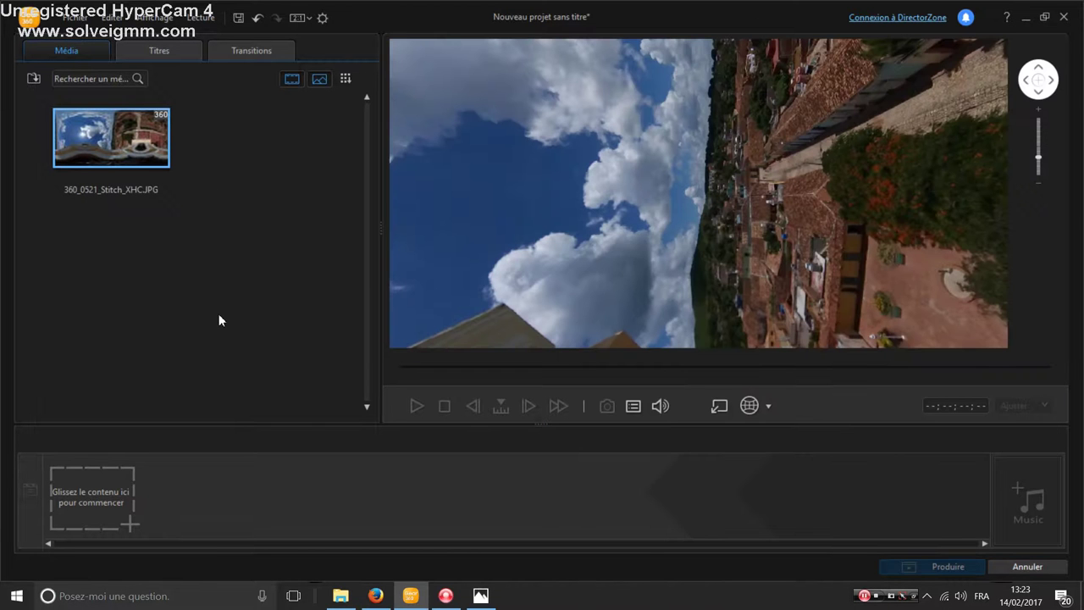
Step: Pan and tilt the 360° preview across the rooftops, sky and street view
drag(825, 195, 687, 206)
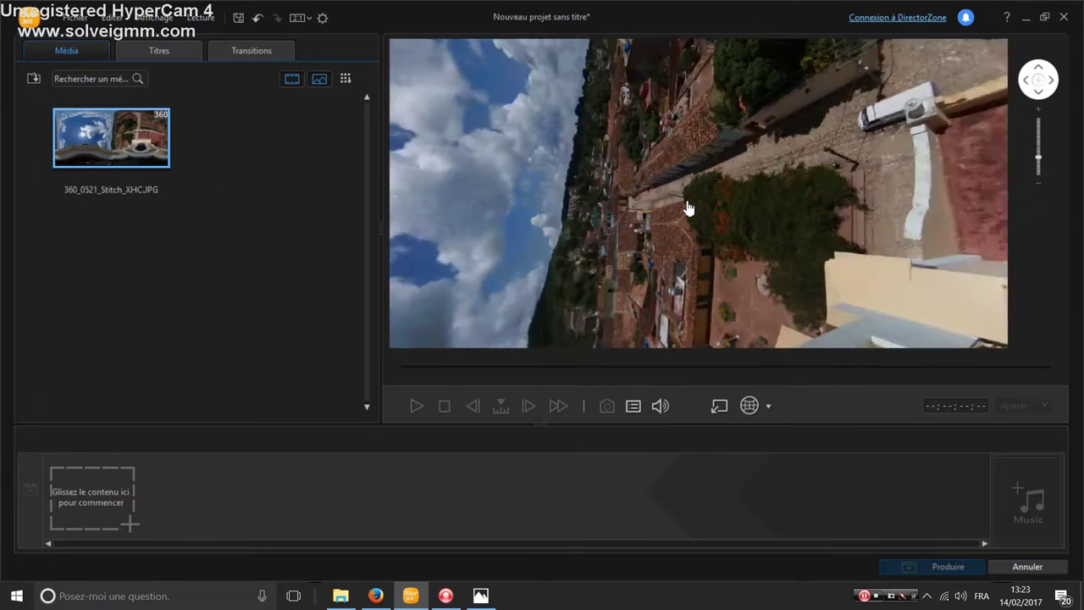
drag(886, 209, 709, 213)
drag(694, 126, 717, 261)
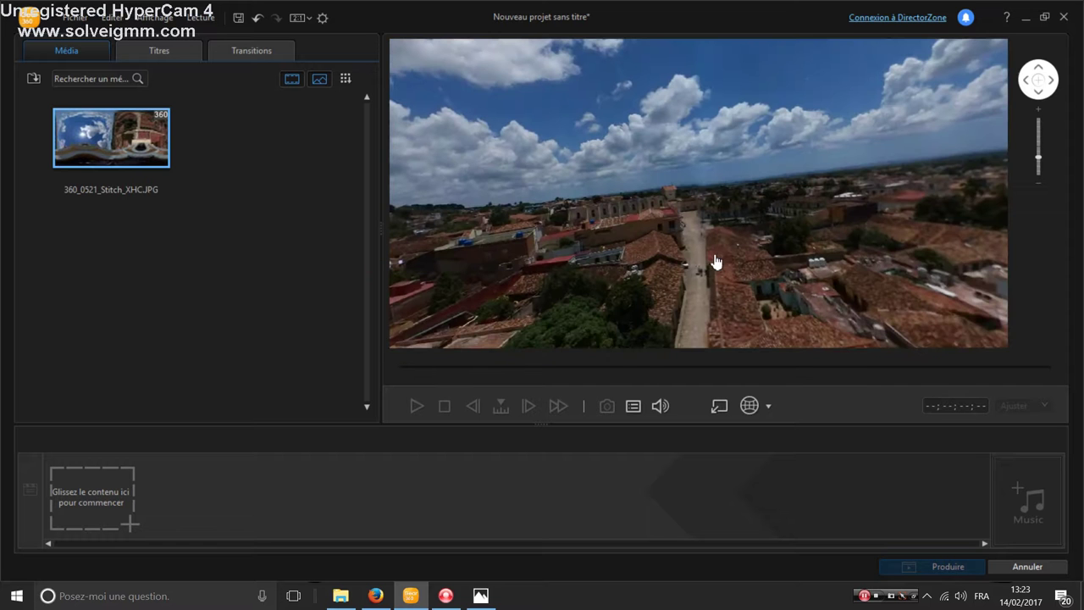
drag(792, 196, 944, 150)
drag(497, 298, 550, 269)
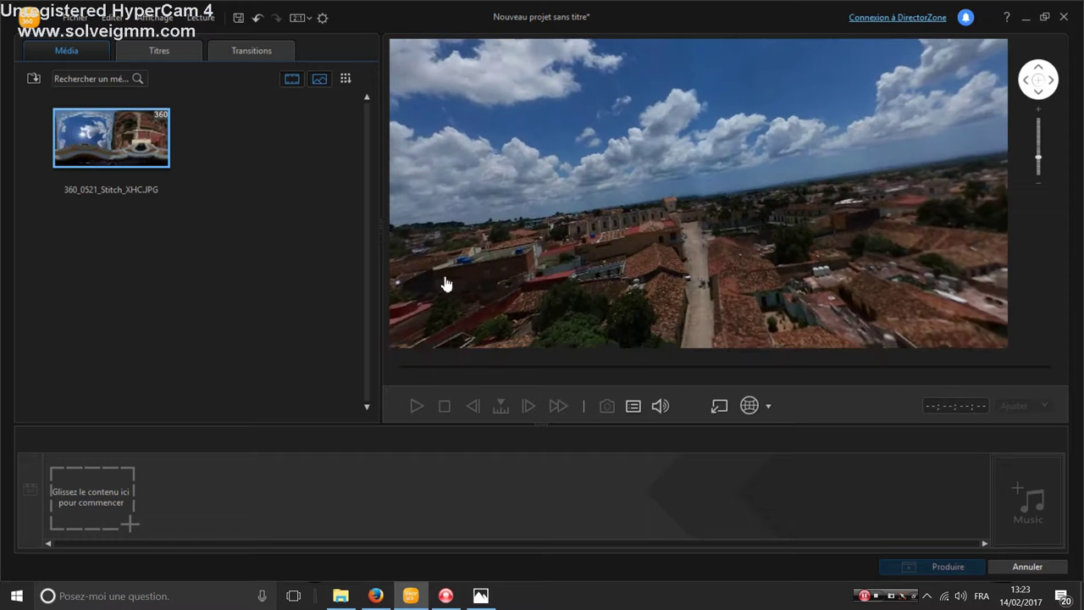
drag(919, 109, 955, 160)
mouse_move(440, 327)
mouse_down()
mouse_move(444, 299)
mouse_move(595, 249)
mouse_up()
drag(915, 138, 917, 150)
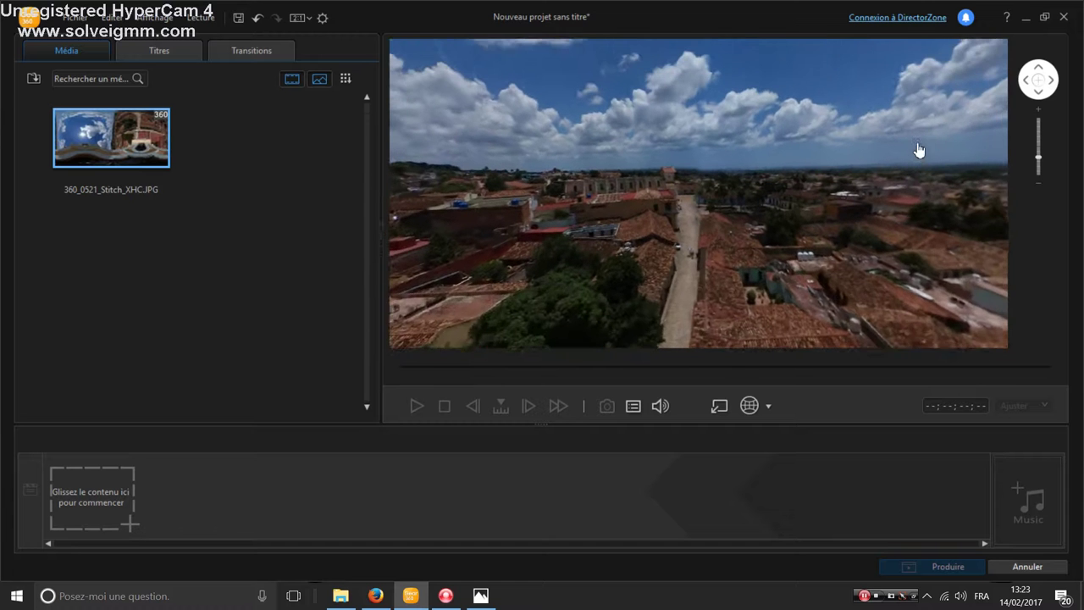
drag(732, 330, 704, 150)
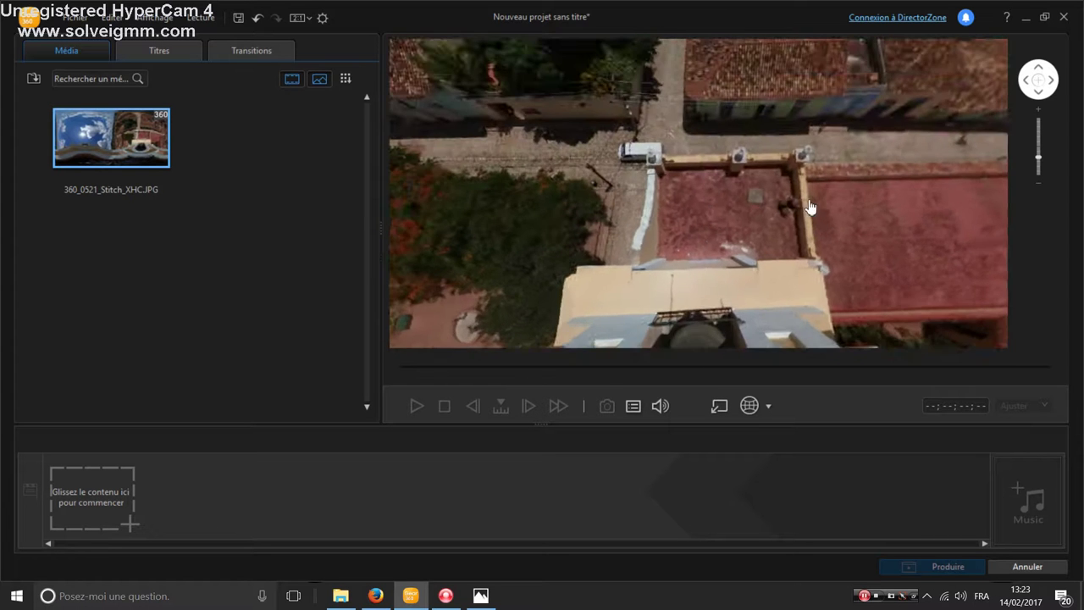
mouse_move(809, 206)
mouse_down()
mouse_move(648, 213)
mouse_move(665, 206)
mouse_move(686, 235)
mouse_move(672, 261)
mouse_move(644, 264)
mouse_move(721, 269)
mouse_move(714, 205)
mouse_move(737, 273)
mouse_move(665, 319)
mouse_up()
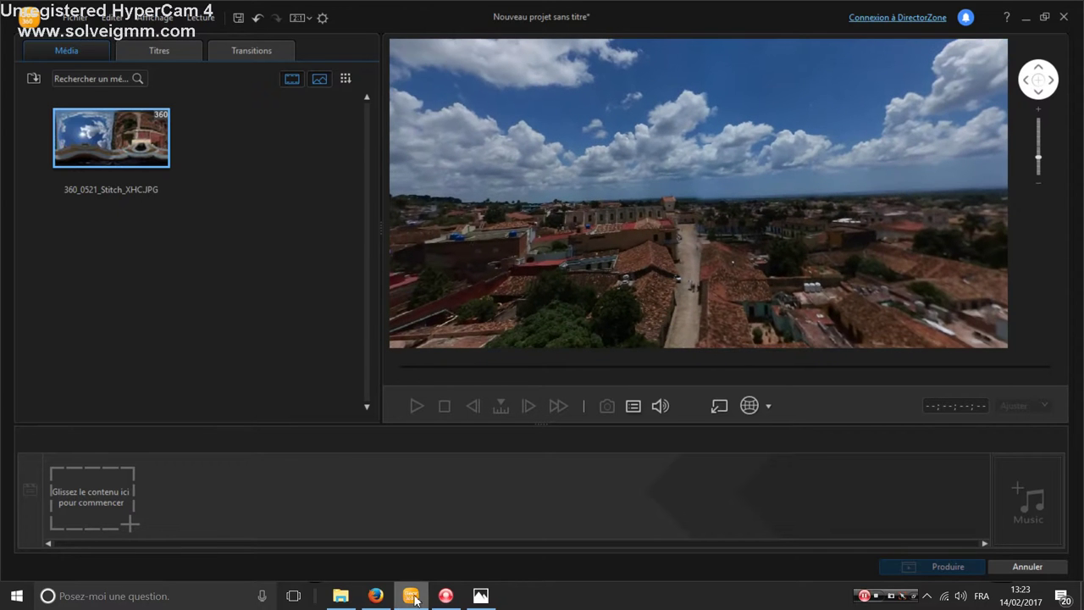
Step: Compare the Tamia Reality post's tilted and leveled 360 photos, then go to the Hugin Download tab
click(376, 595)
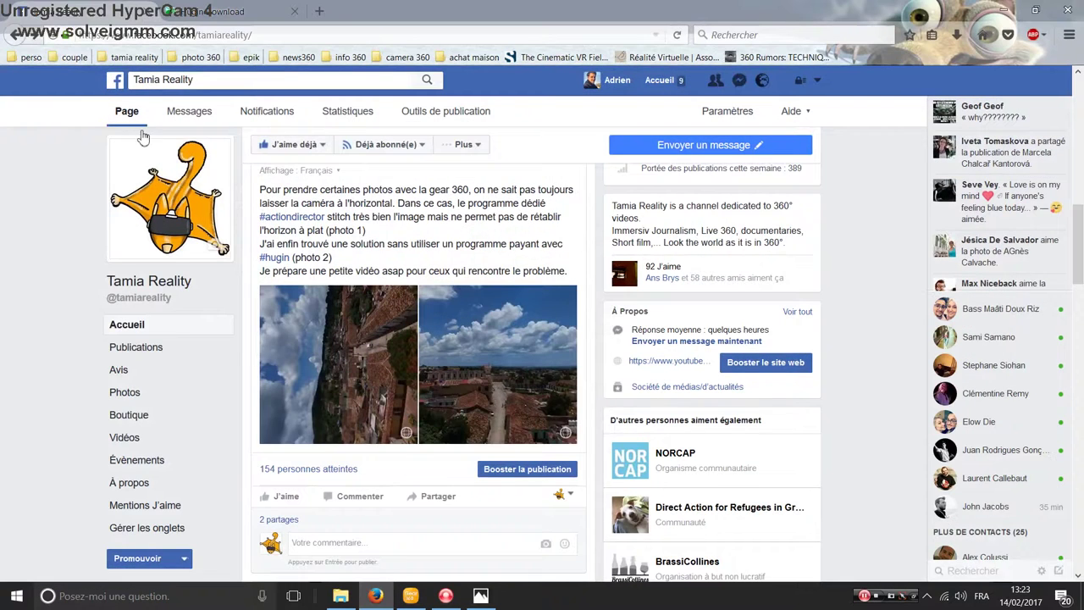
click(301, 327)
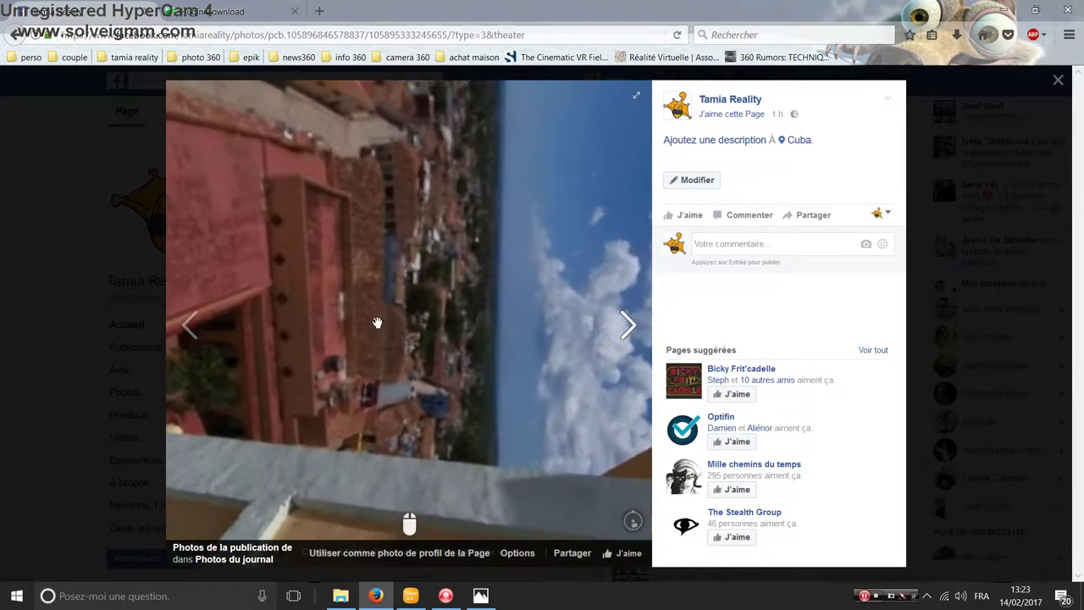
click(628, 324)
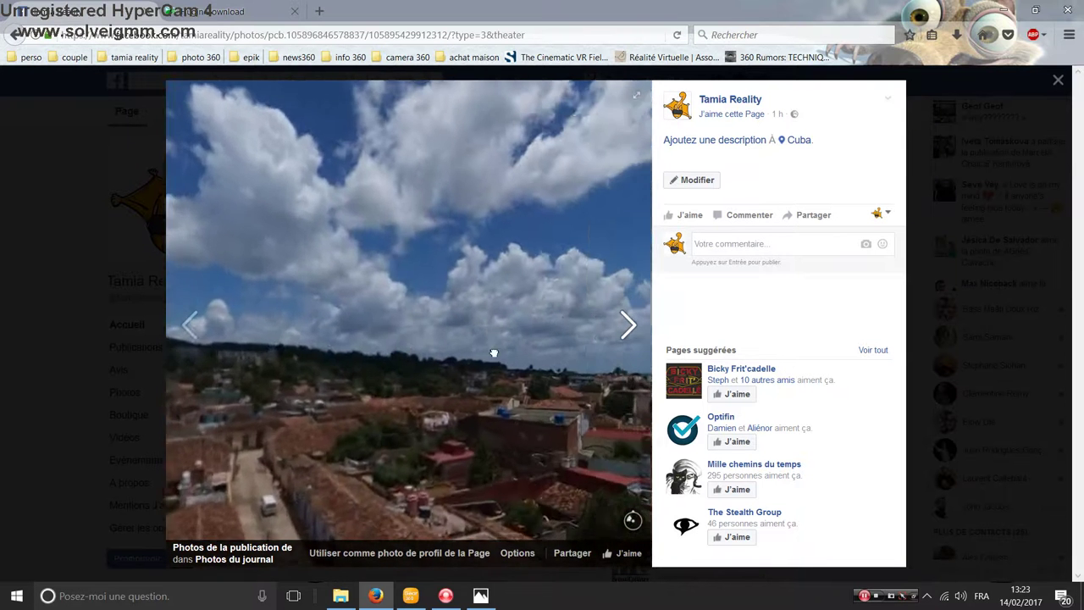
drag(532, 352, 431, 358)
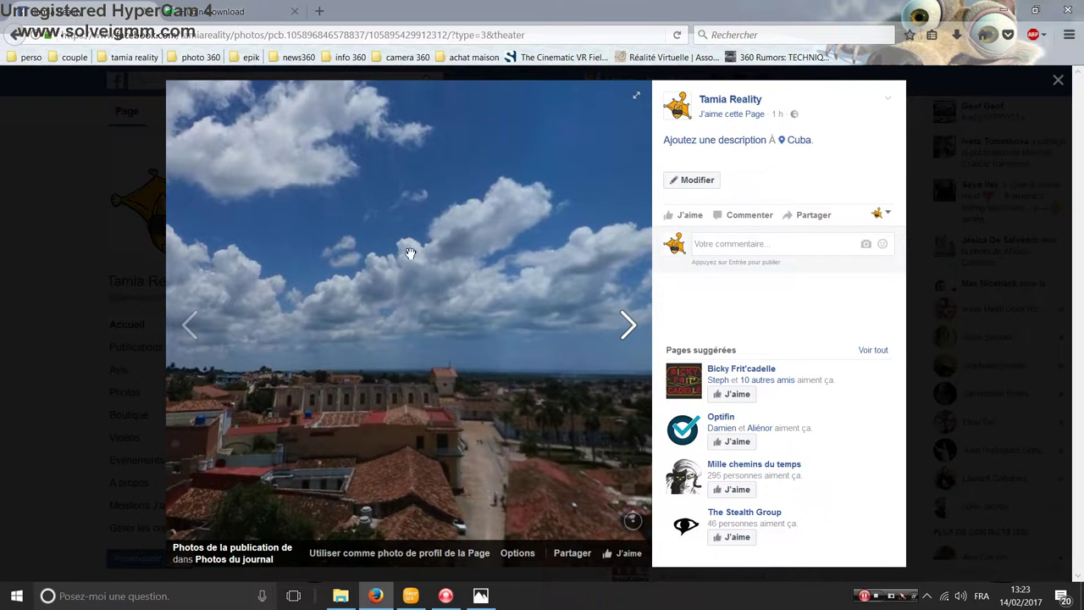
click(1058, 82)
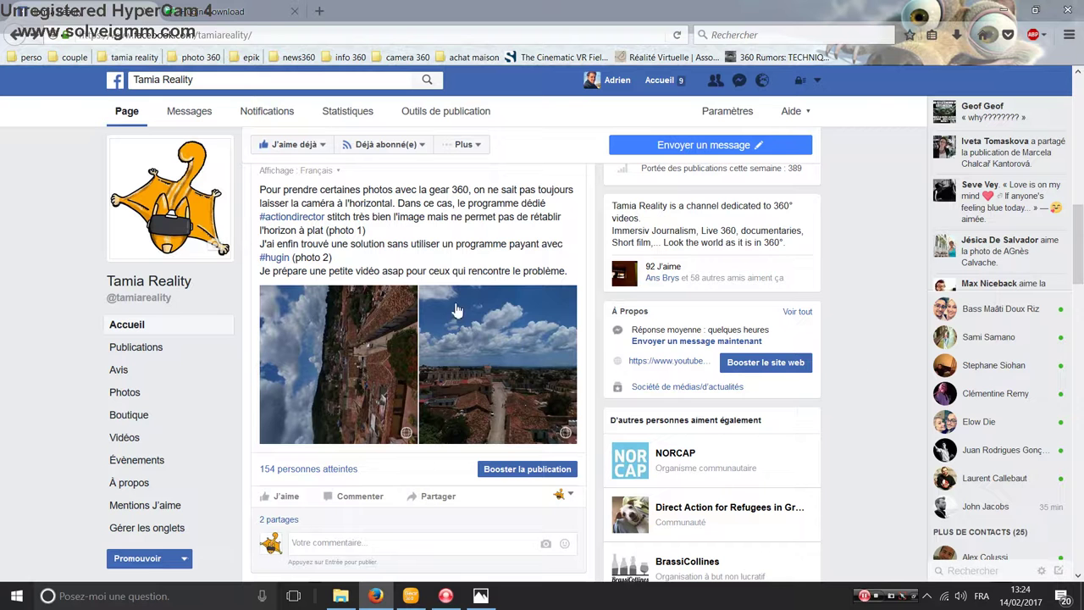
click(211, 11)
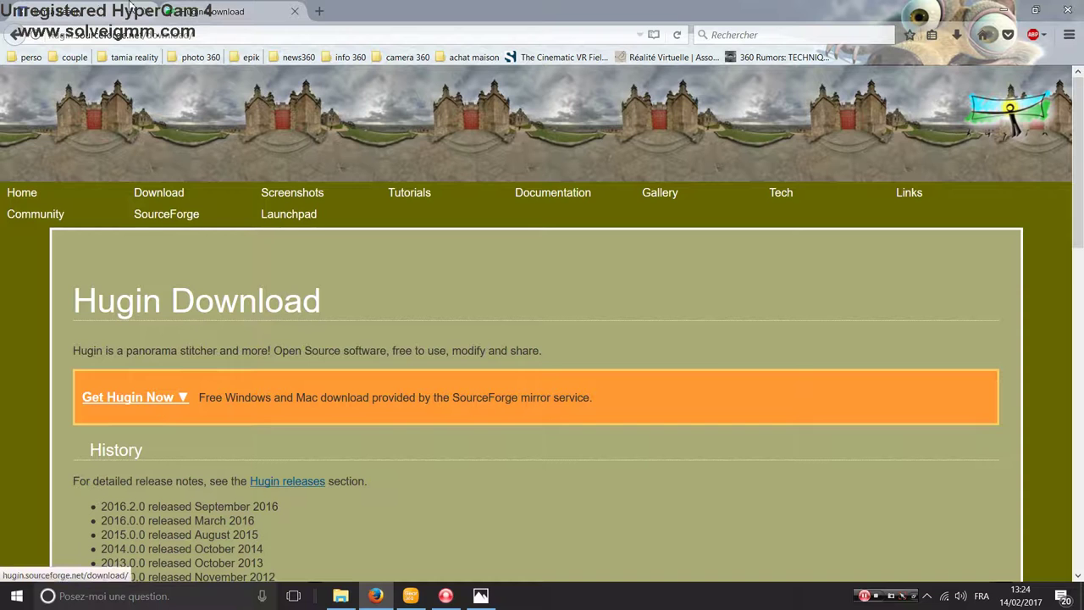
Step: Return to the Tamia Reality Facebook tab and bring the gear 360 folder back into view
click(99, 11)
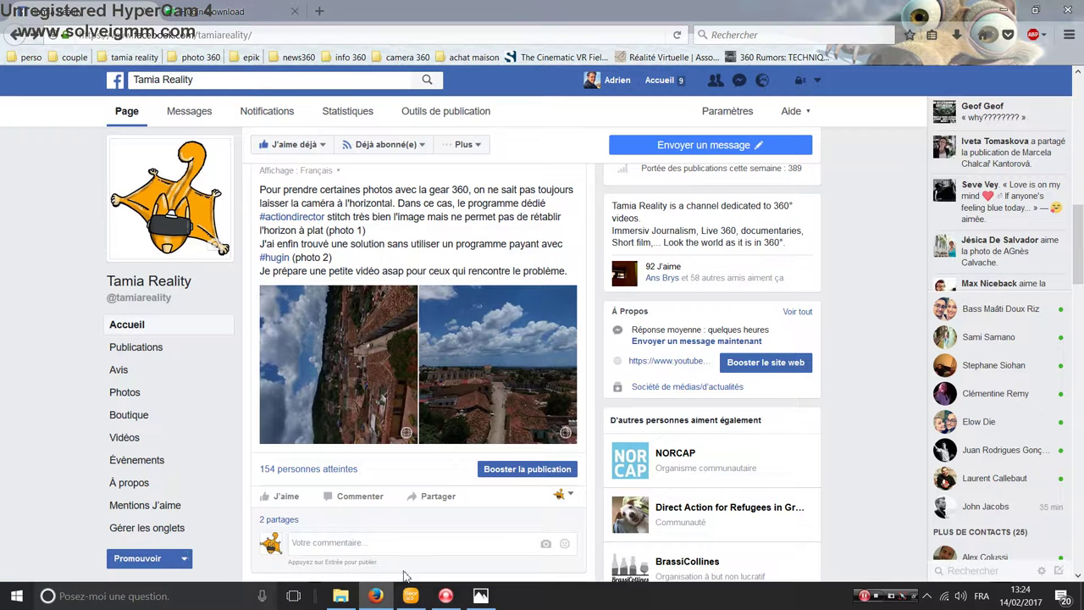
click(340, 595)
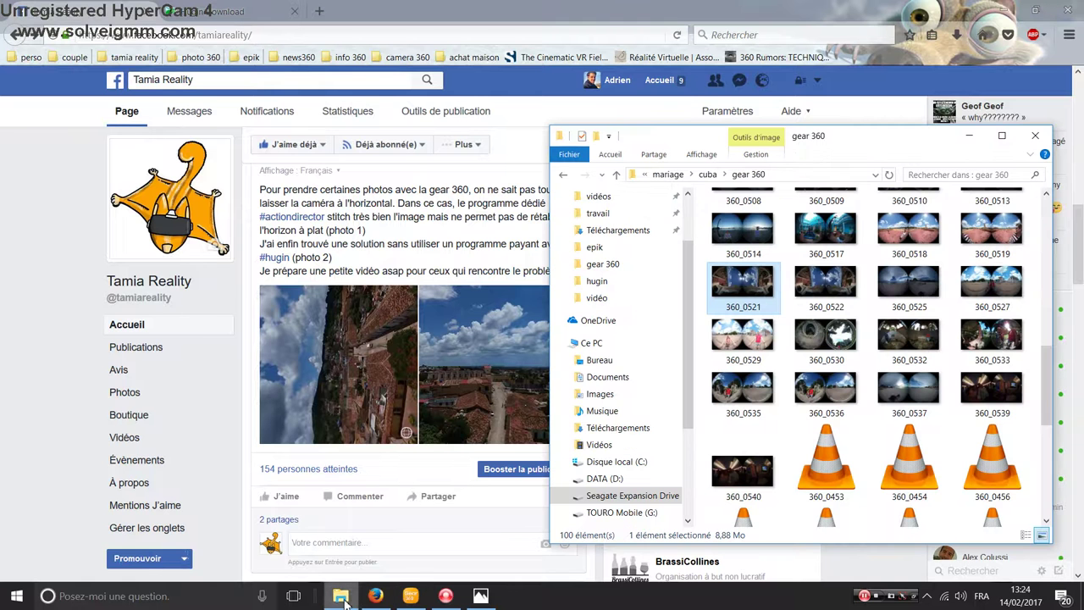
Step: Launch Hugin from the Start menu, dismiss the tip of the day, and shift its window left
click(409, 595)
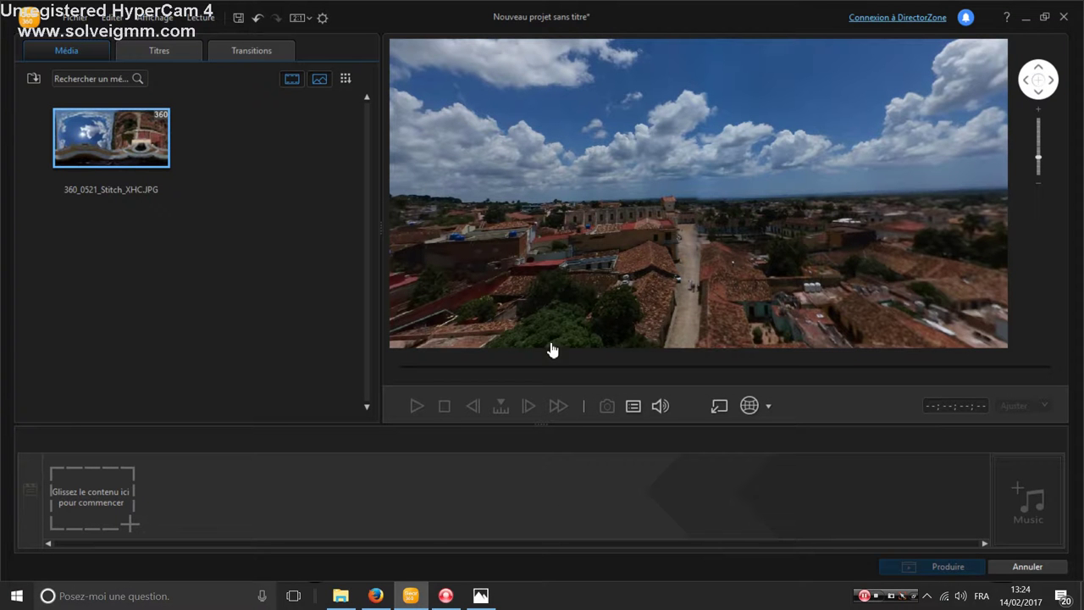
click(16, 596)
click(580, 358)
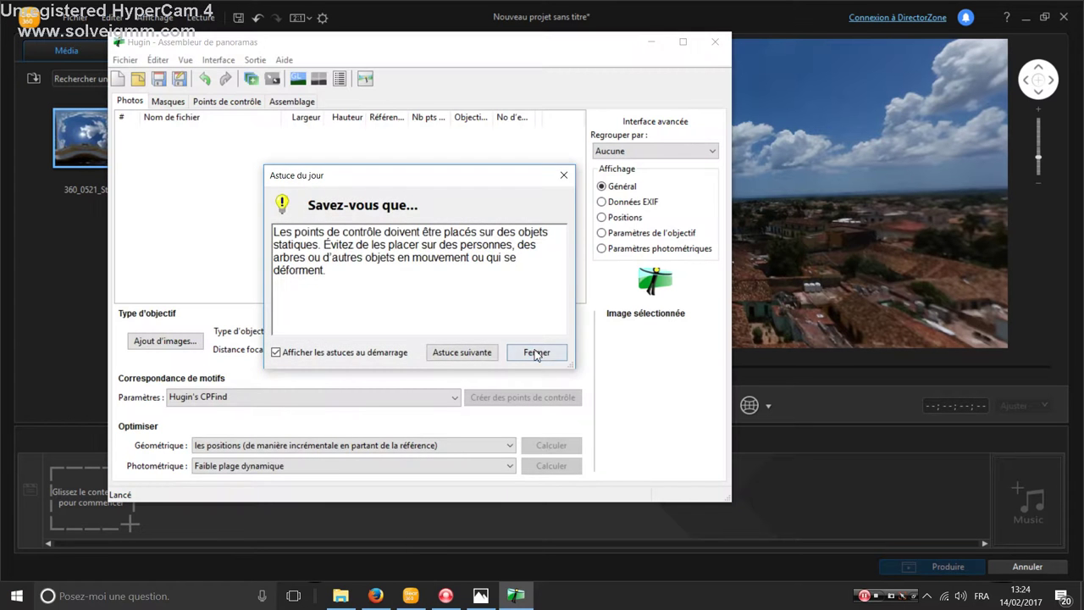
click(537, 352)
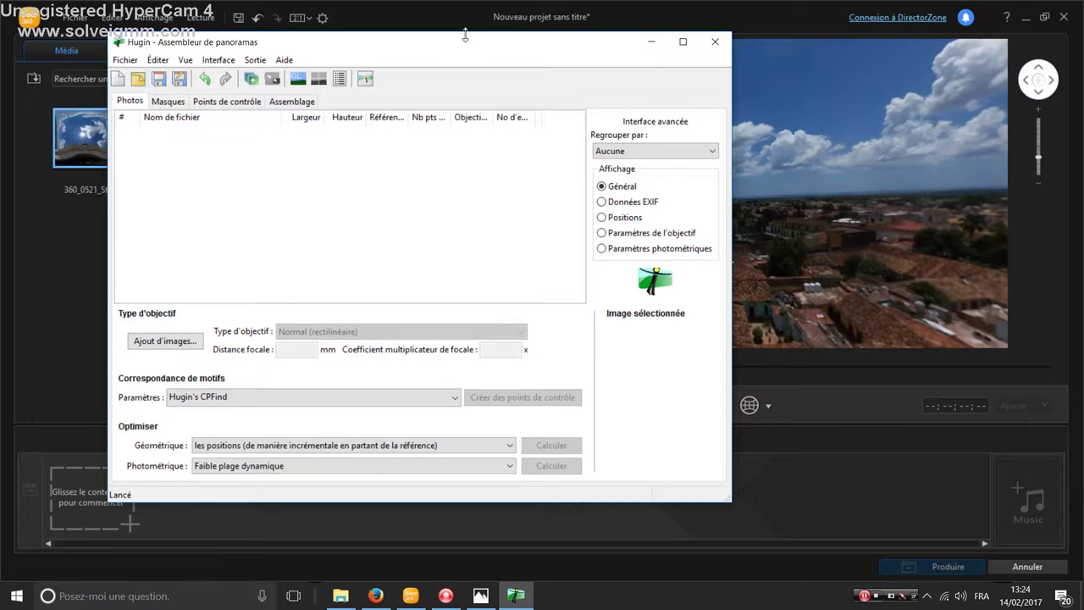
drag(476, 51, 427, 48)
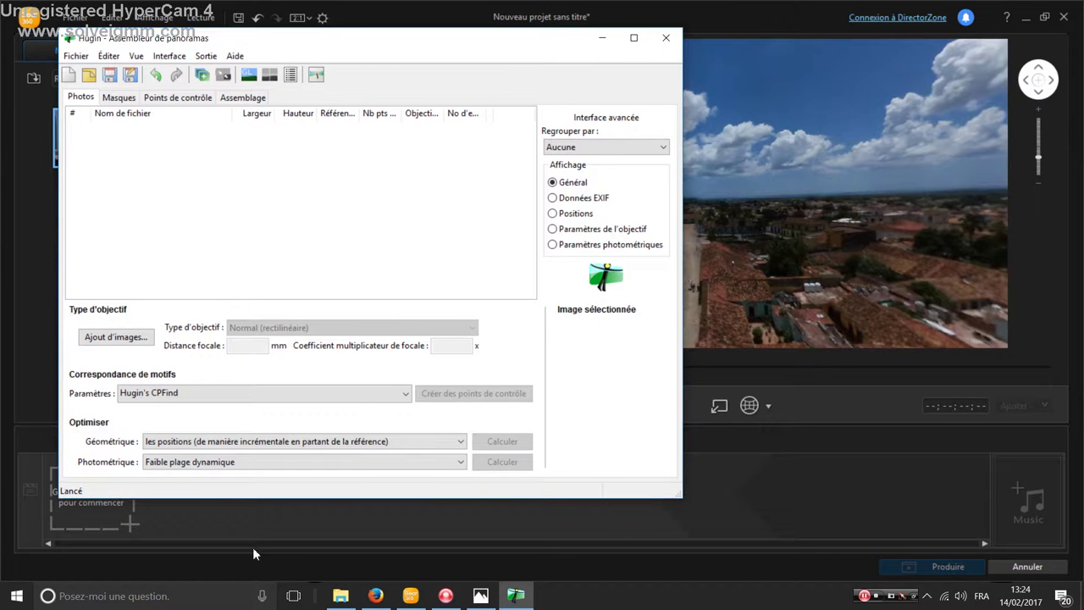
Step: Drag 360_0521_Stitch_XHC.JPG from the desktop 360 folder into Hugin's photo list
click(340, 596)
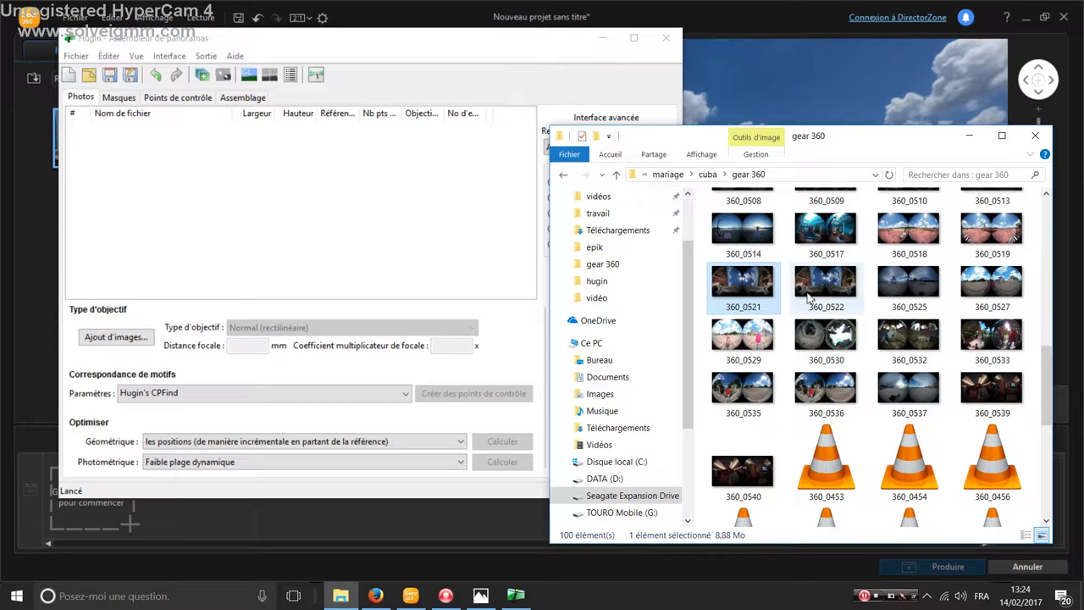
click(341, 597)
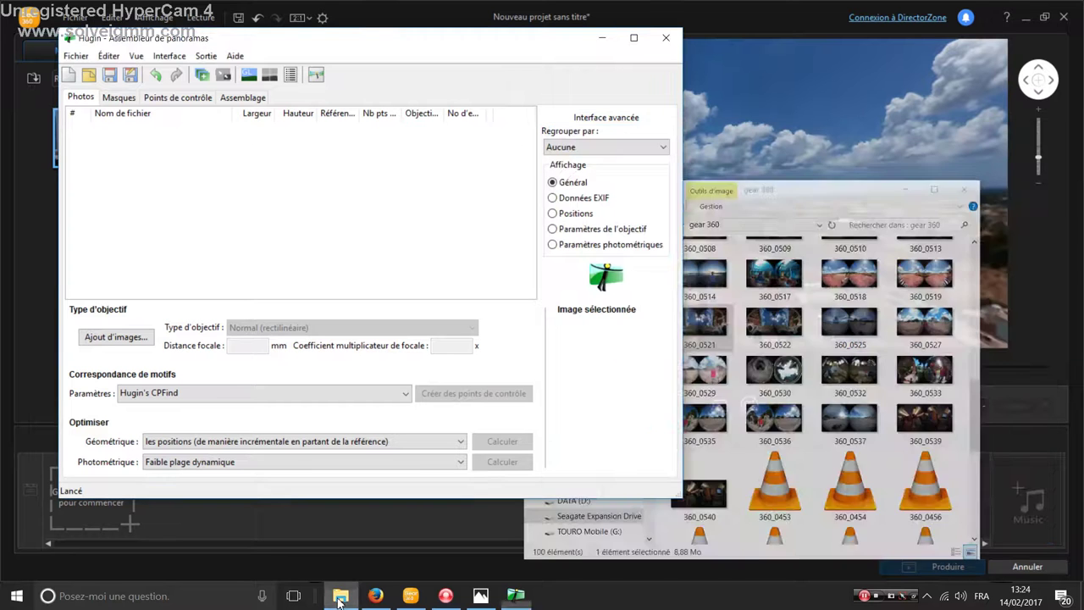
click(1081, 597)
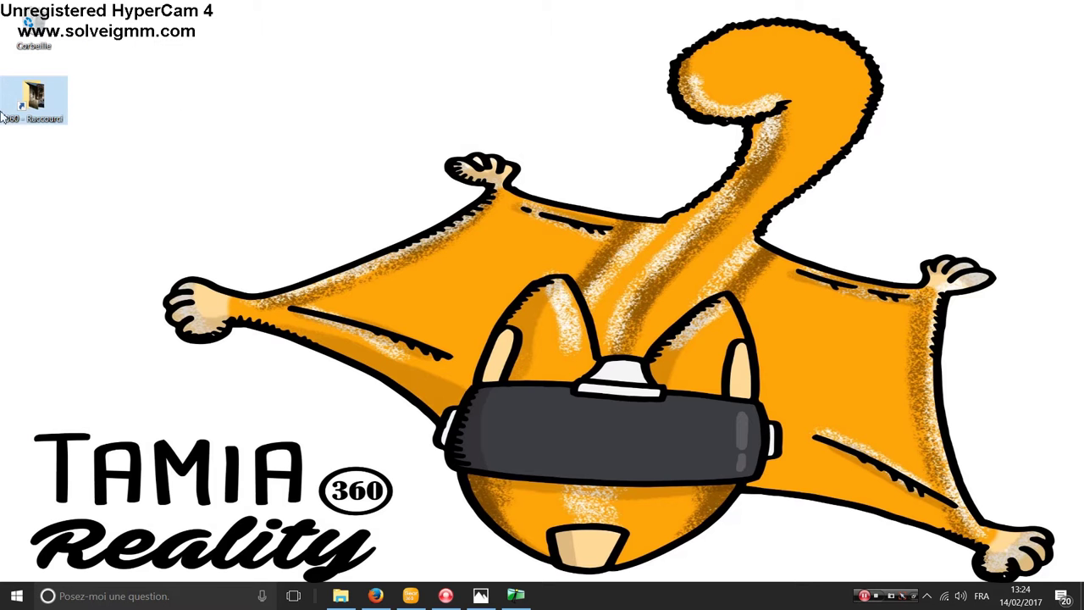
double_click(26, 102)
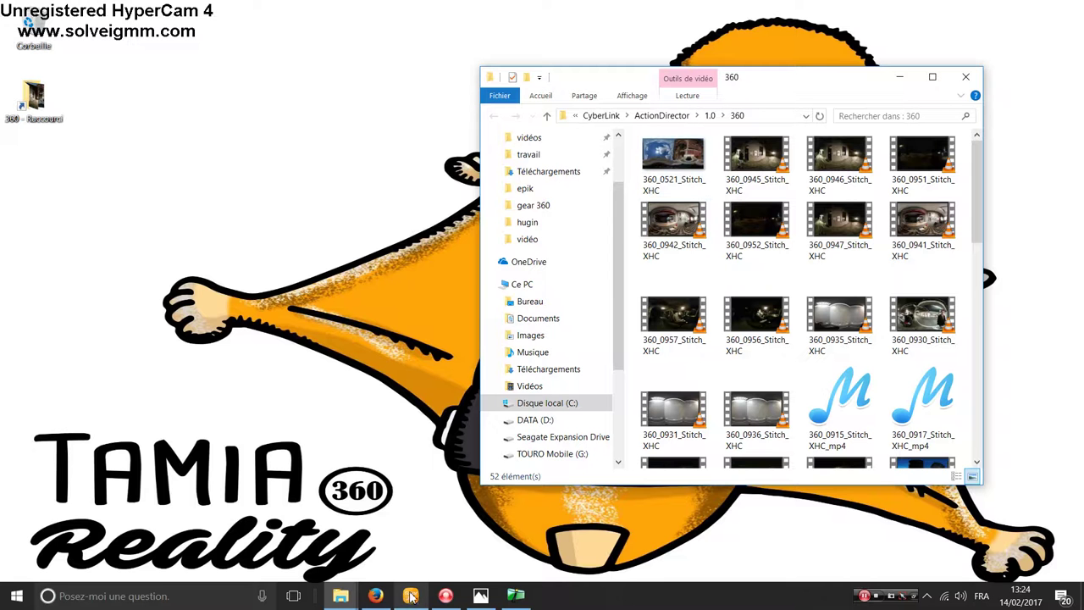
click(516, 596)
click(772, 78)
drag(677, 157, 263, 228)
click(238, 219)
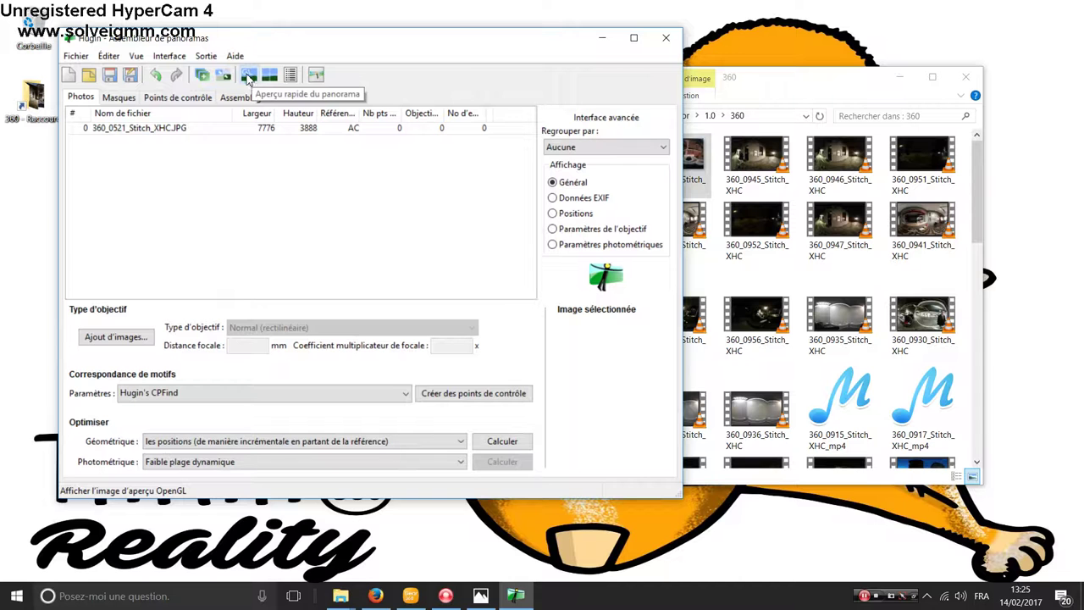
Step: In the Fast Panorama Preview's Move/Drag mode, rotate the panorama to begin leveling it
click(248, 77)
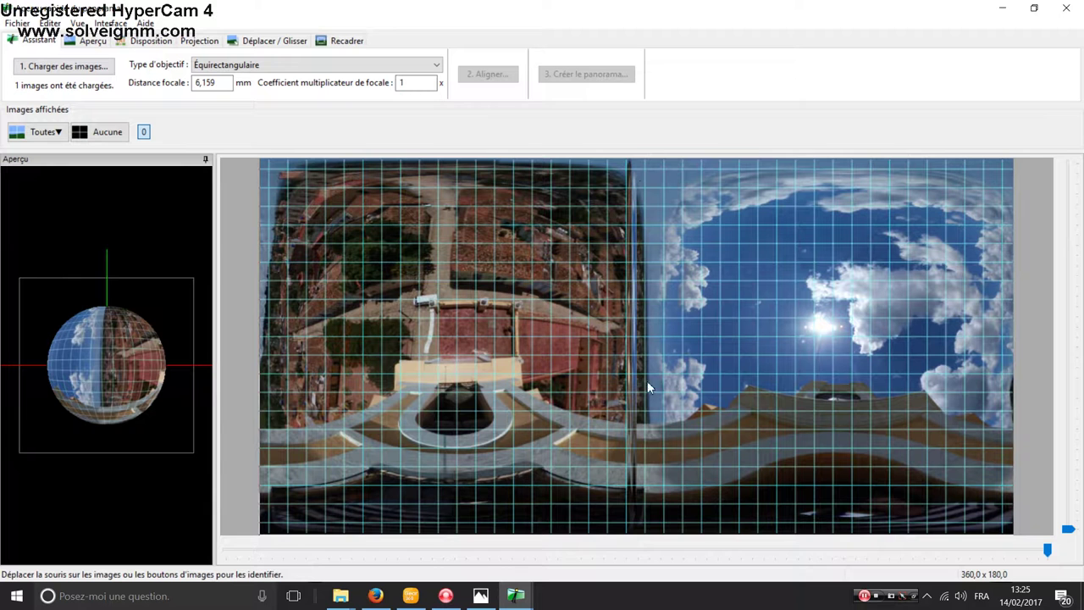
click(261, 44)
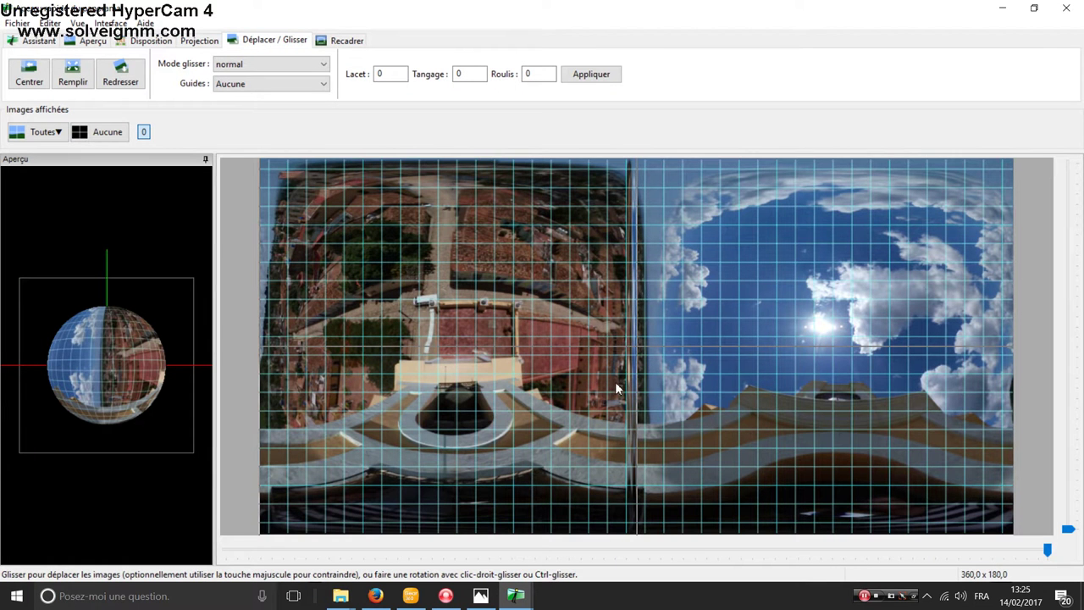
mouse_move(614, 381)
mouse_down()
mouse_move(649, 277)
mouse_move(652, 290)
mouse_move(483, 308)
mouse_move(296, 363)
mouse_move(470, 356)
mouse_move(504, 377)
mouse_move(382, 356)
mouse_move(386, 423)
mouse_move(690, 363)
mouse_move(559, 383)
mouse_move(356, 367)
mouse_move(361, 396)
mouse_move(308, 367)
mouse_move(309, 376)
mouse_up()
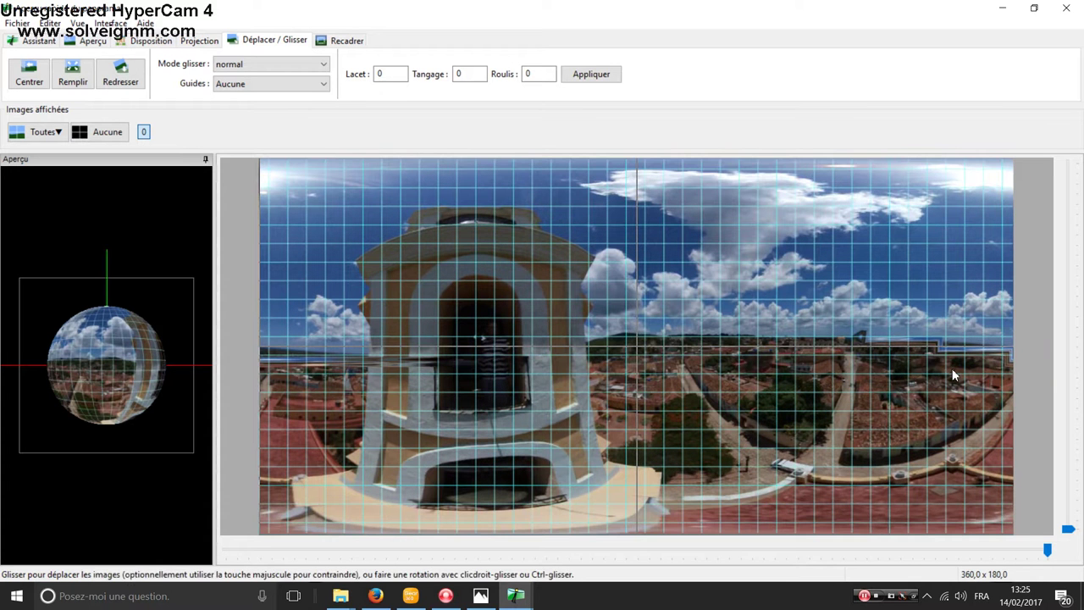
drag(954, 375, 947, 356)
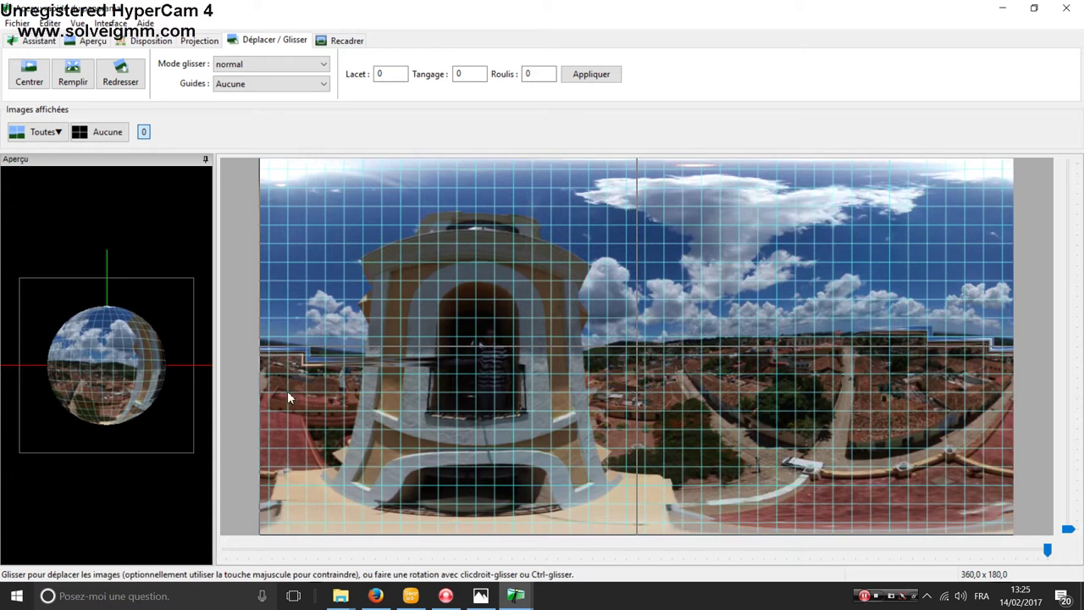
mouse_move(288, 390)
mouse_down()
mouse_move(291, 401)
mouse_move(388, 401)
mouse_move(301, 407)
mouse_move(551, 411)
mouse_up()
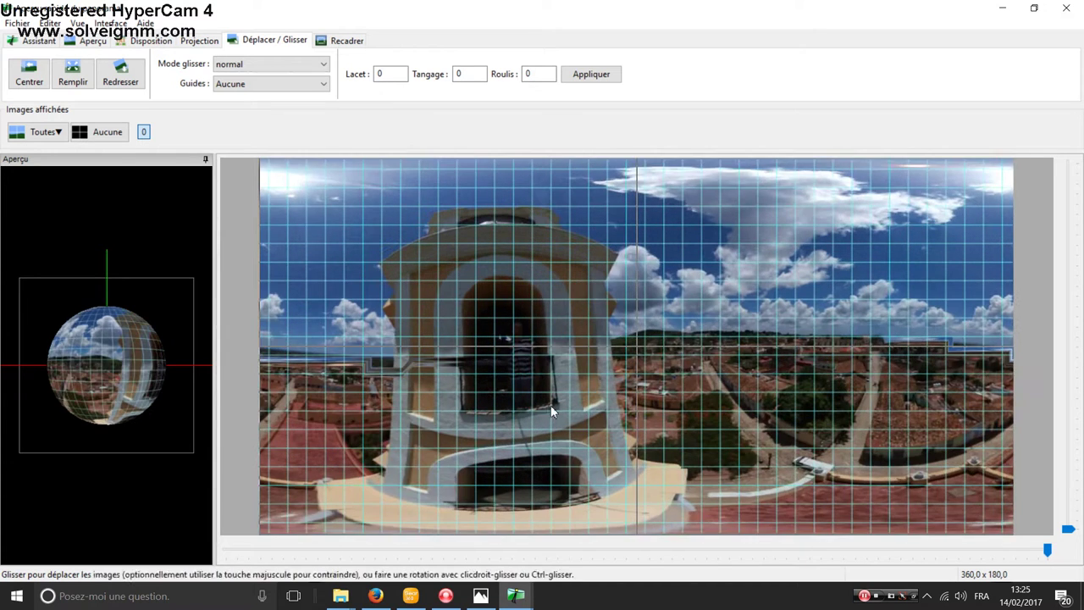
mouse_move(602, 382)
mouse_down()
mouse_move(364, 400)
mouse_move(319, 378)
mouse_move(287, 393)
mouse_move(383, 365)
mouse_up()
Step: Fine-tune until the tower stands upright and the horizon is straight, then start loading images
drag(954, 380, 995, 375)
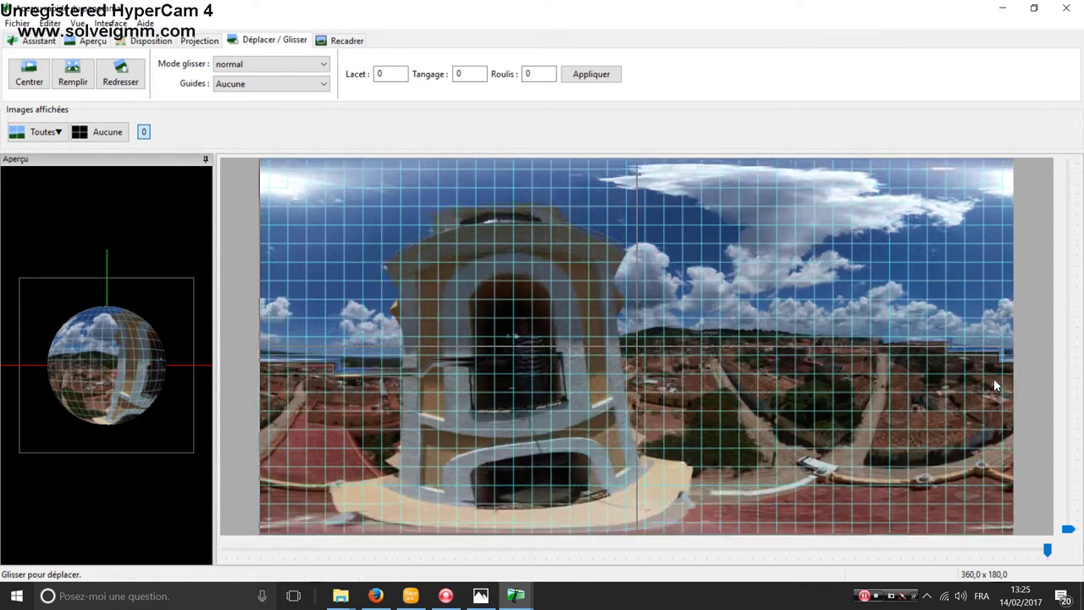
mouse_move(617, 379)
mouse_down()
mouse_move(616, 391)
mouse_move(620, 349)
mouse_up()
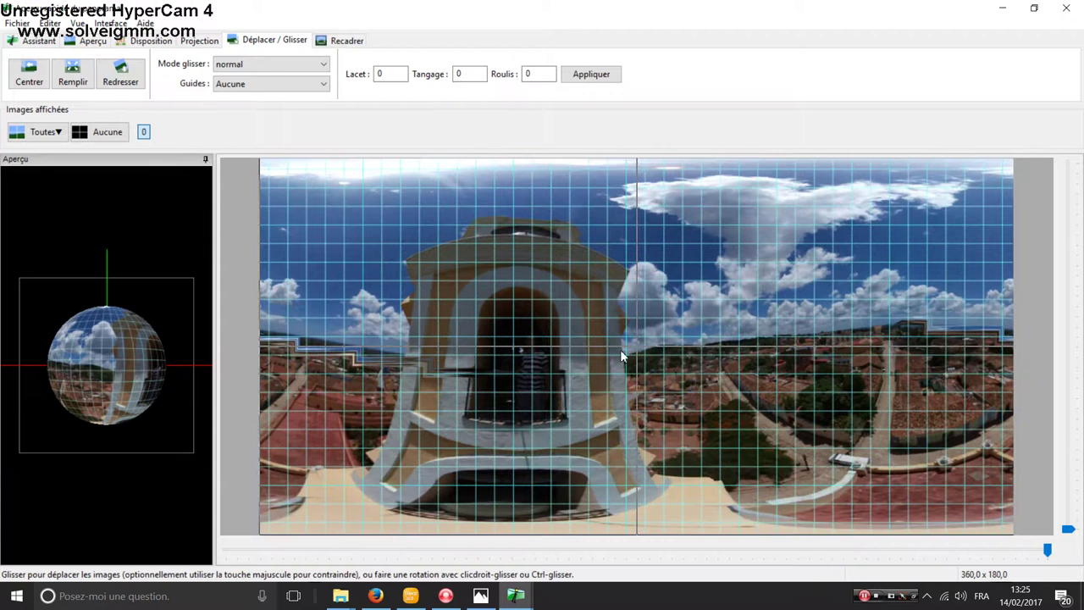
drag(953, 373, 960, 381)
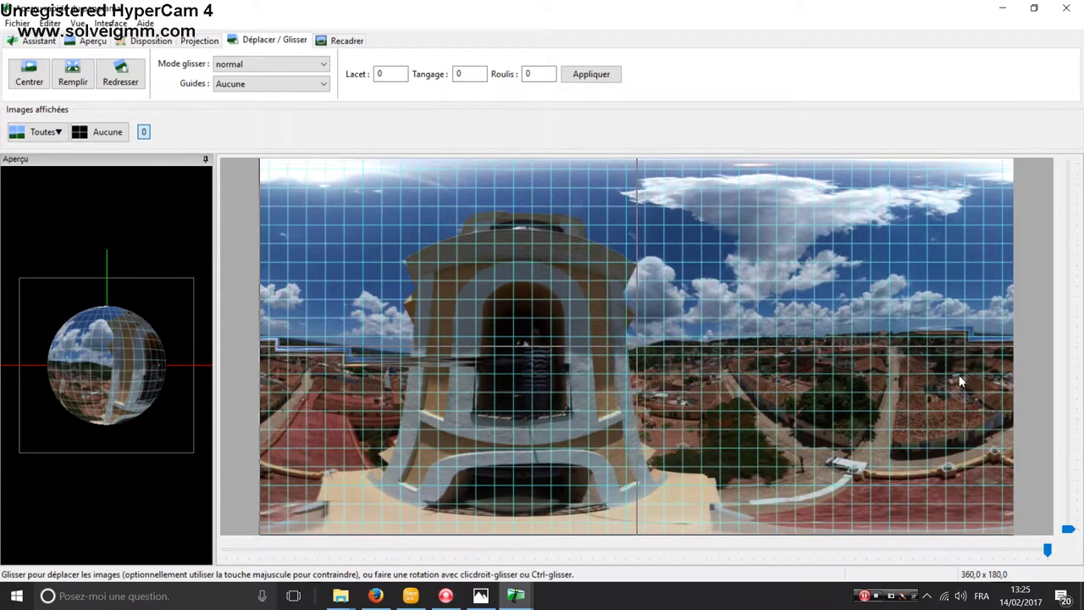
drag(653, 388, 653, 391)
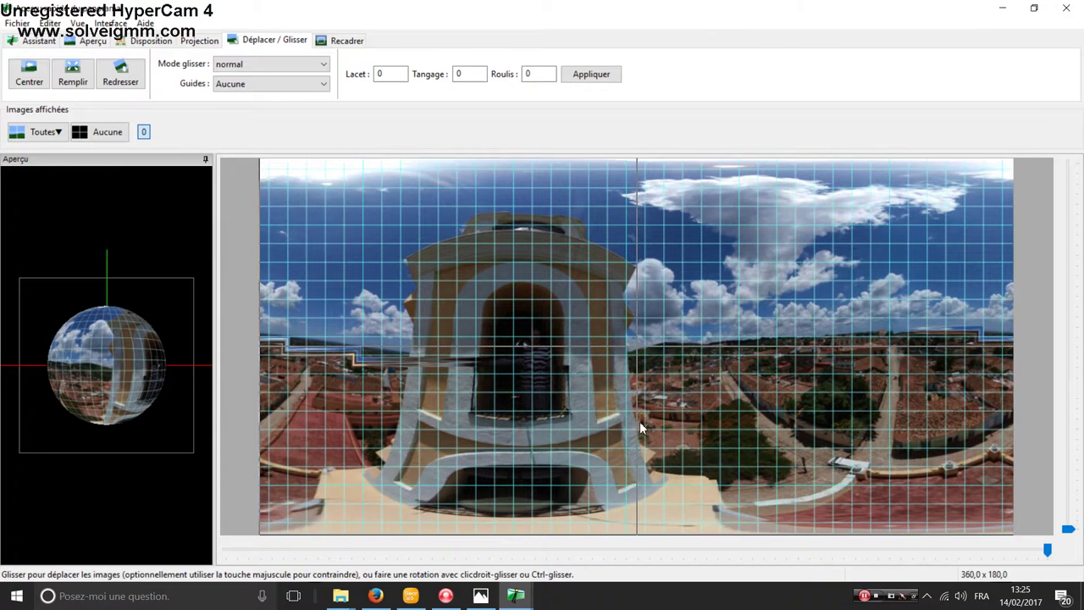
drag(318, 387, 295, 388)
drag(512, 396, 513, 380)
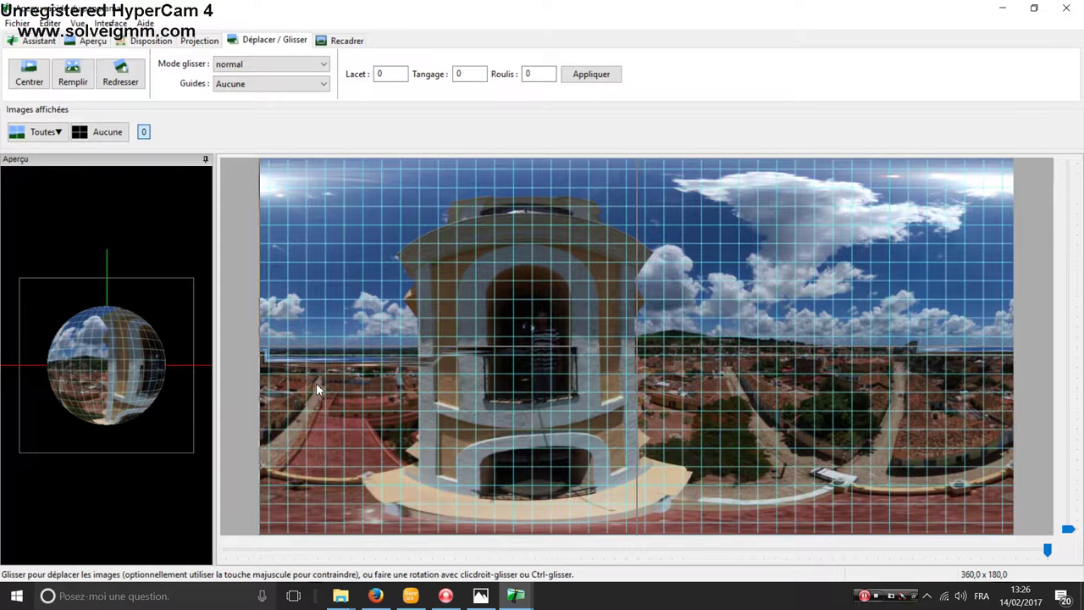
click(27, 44)
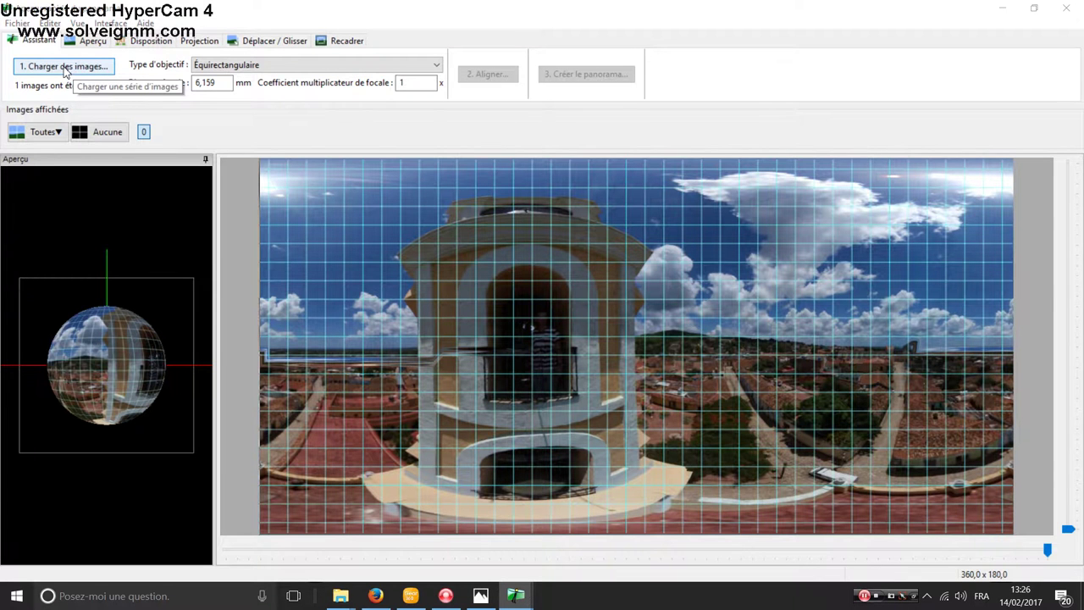
click(65, 70)
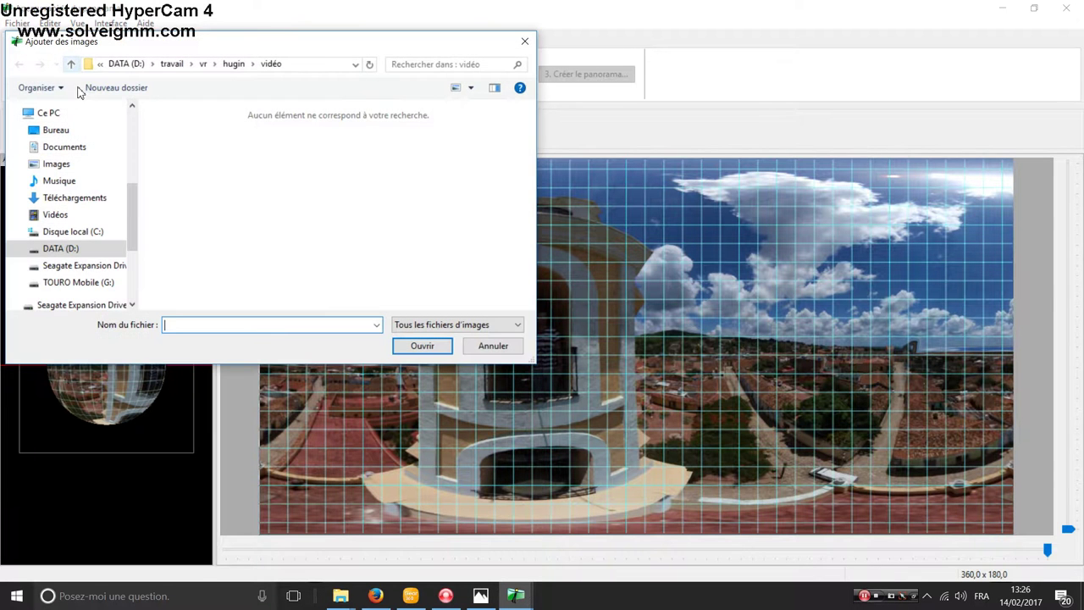
Step: Add 360_0171 from D:\travail\vr\gear 360\amsterdam juillet 2016 as a second image
click(56, 251)
double_click(181, 174)
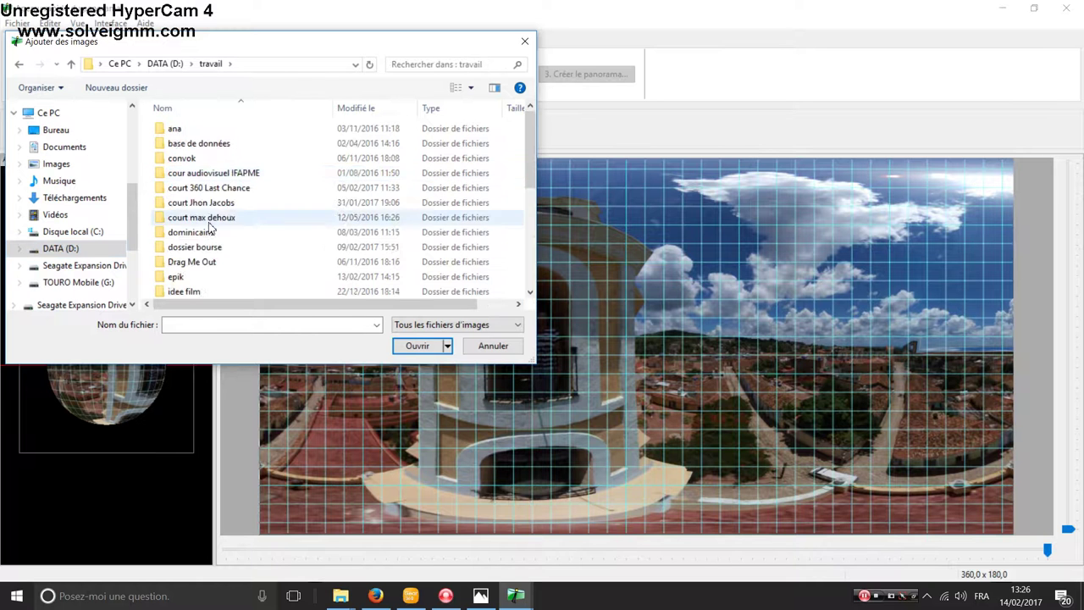
scroll(254, 225, down, 3)
scroll(202, 216, down, 3)
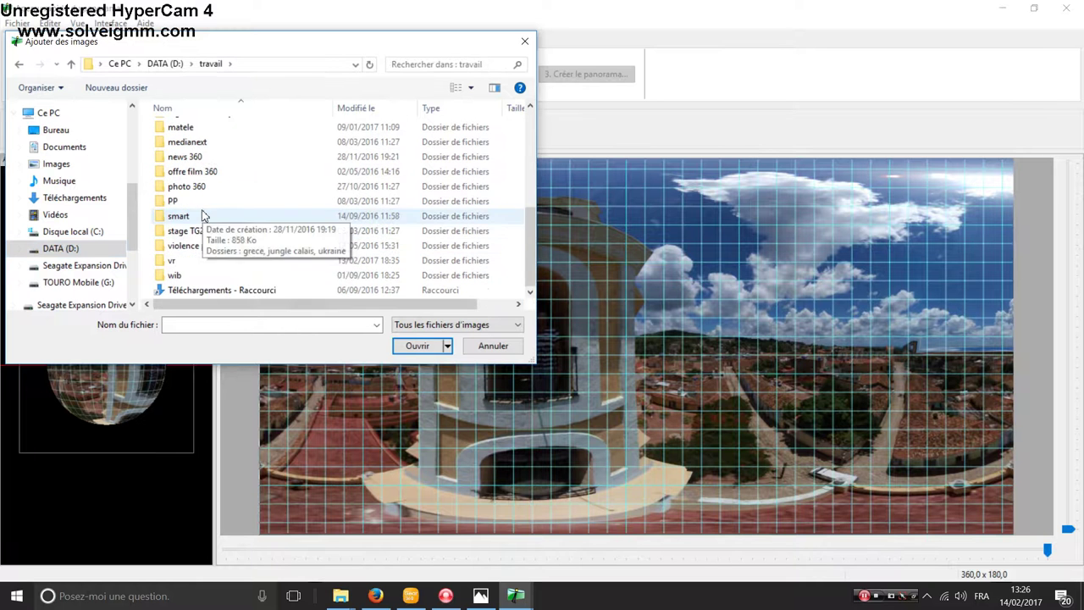
double_click(175, 261)
double_click(177, 169)
click(194, 128)
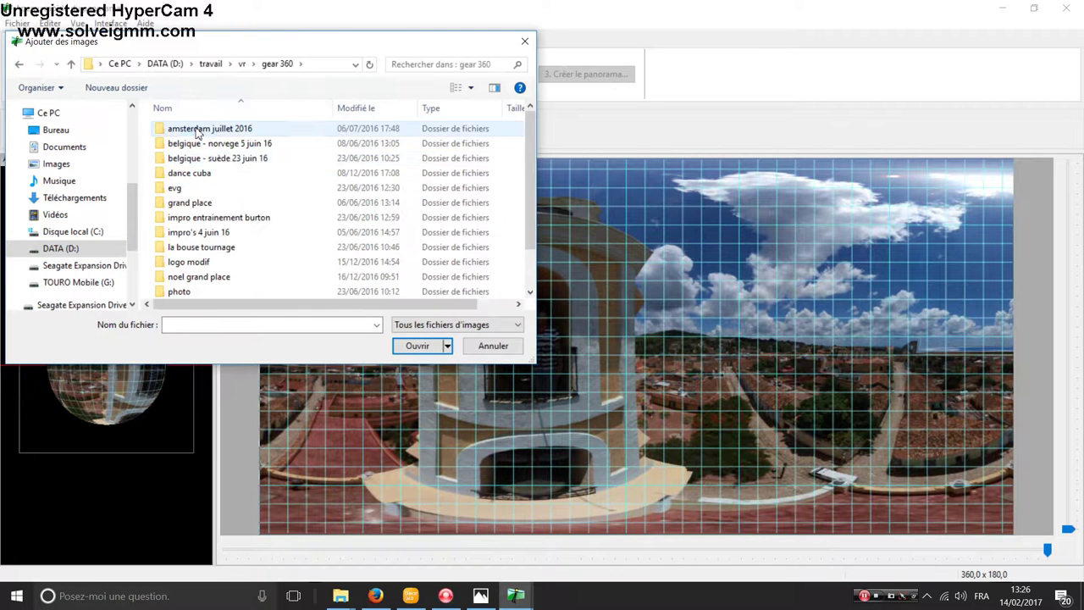
double_click(195, 128)
click(195, 126)
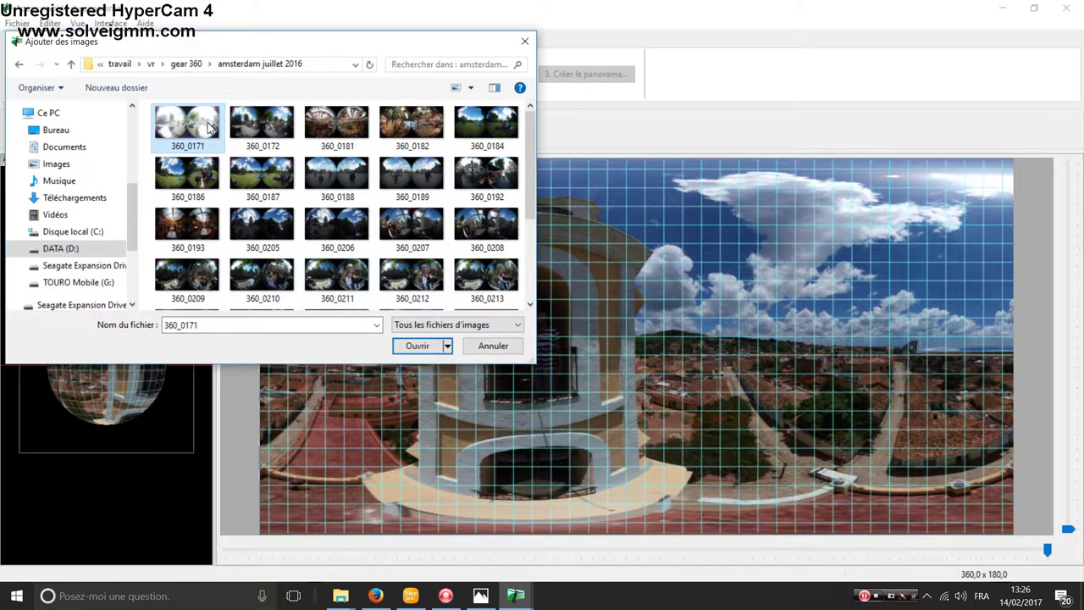
click(418, 346)
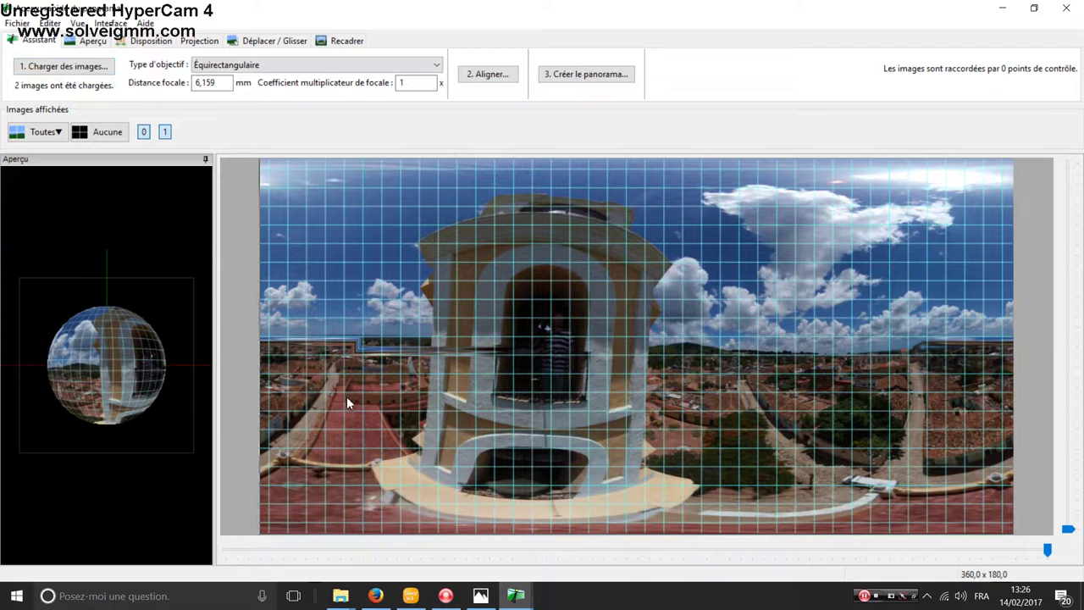
Step: Rotate the panorama preview slightly in the Move/Drag tab
click(275, 42)
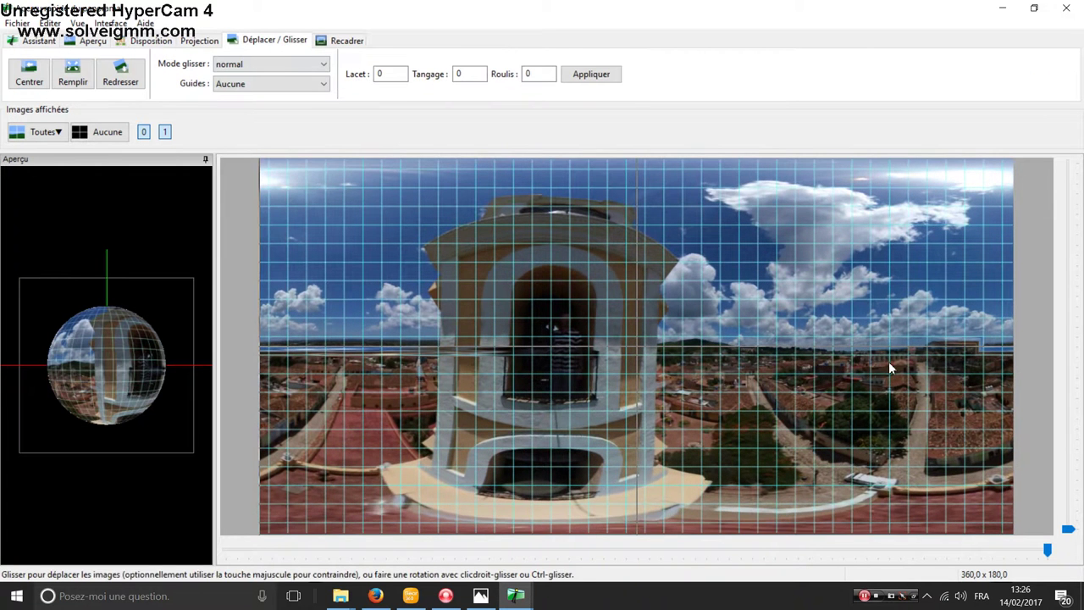
drag(889, 361, 663, 385)
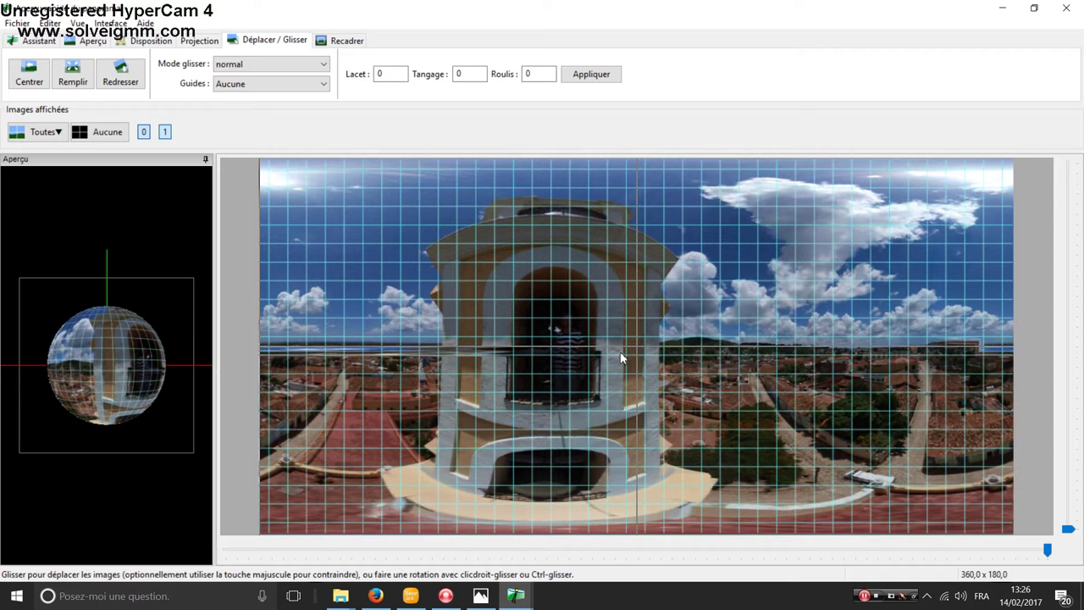
click(38, 43)
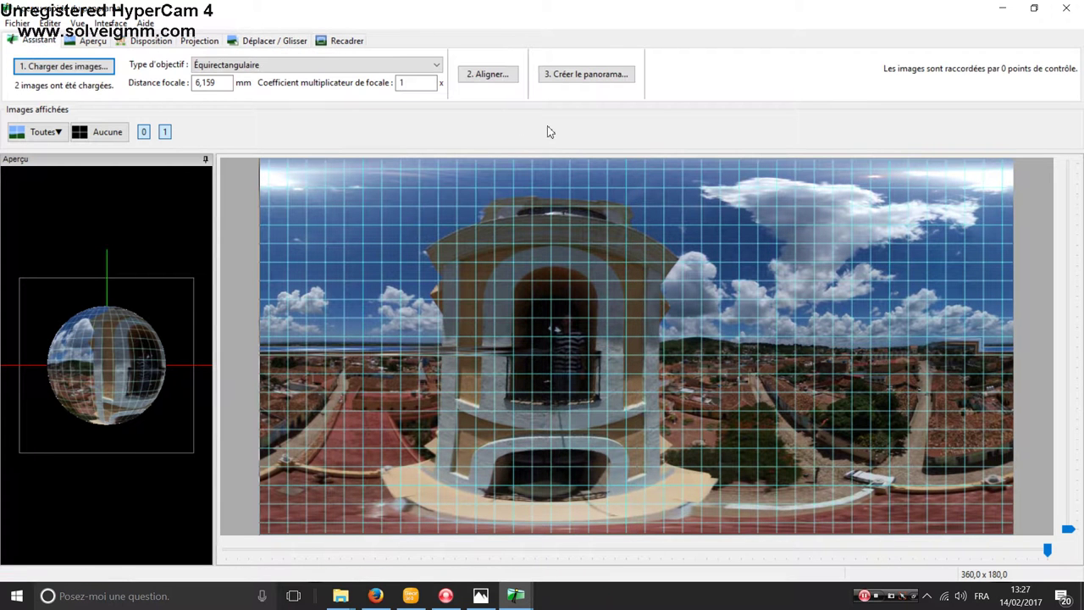
Step: Hide image 1 so only the leveled image 0 shows in the preview
click(144, 132)
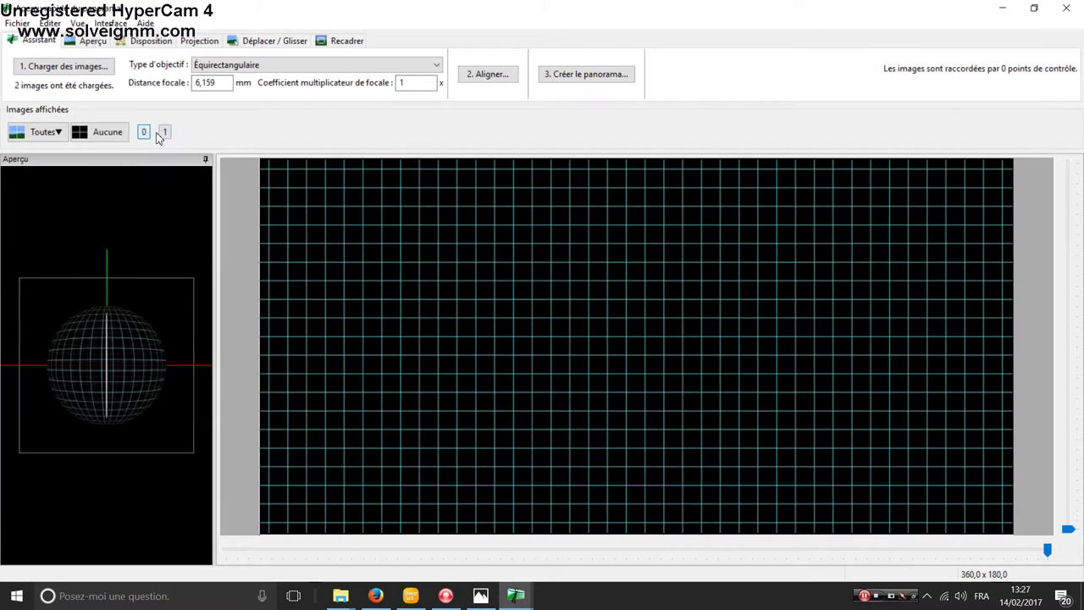
click(166, 133)
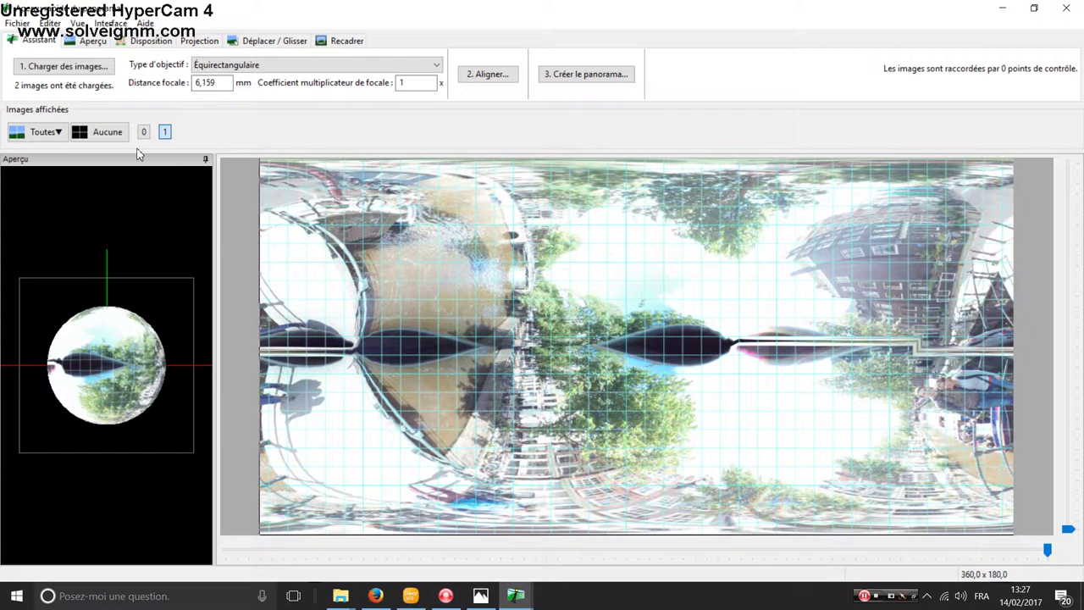
click(164, 133)
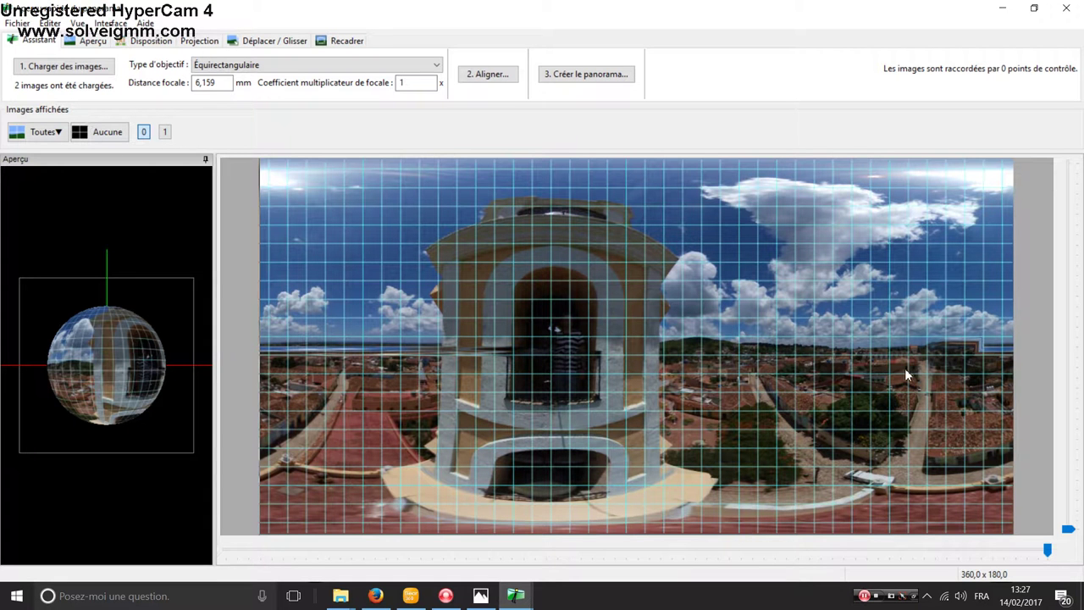
click(583, 76)
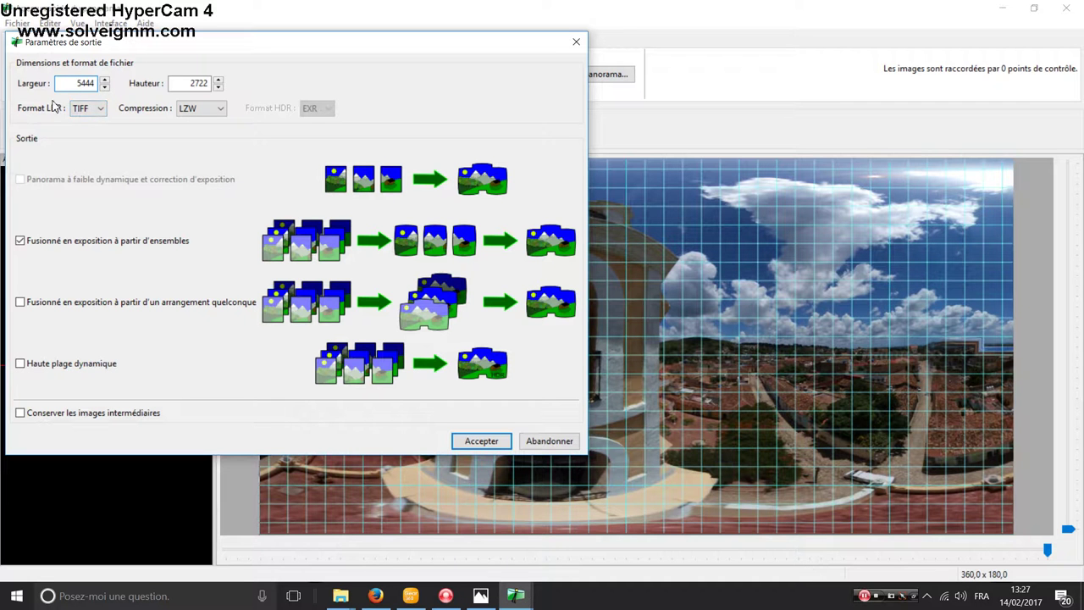
Step: Switch the output format to JPEG at quality 100, accept, and acknowledge the save-first notice
click(91, 108)
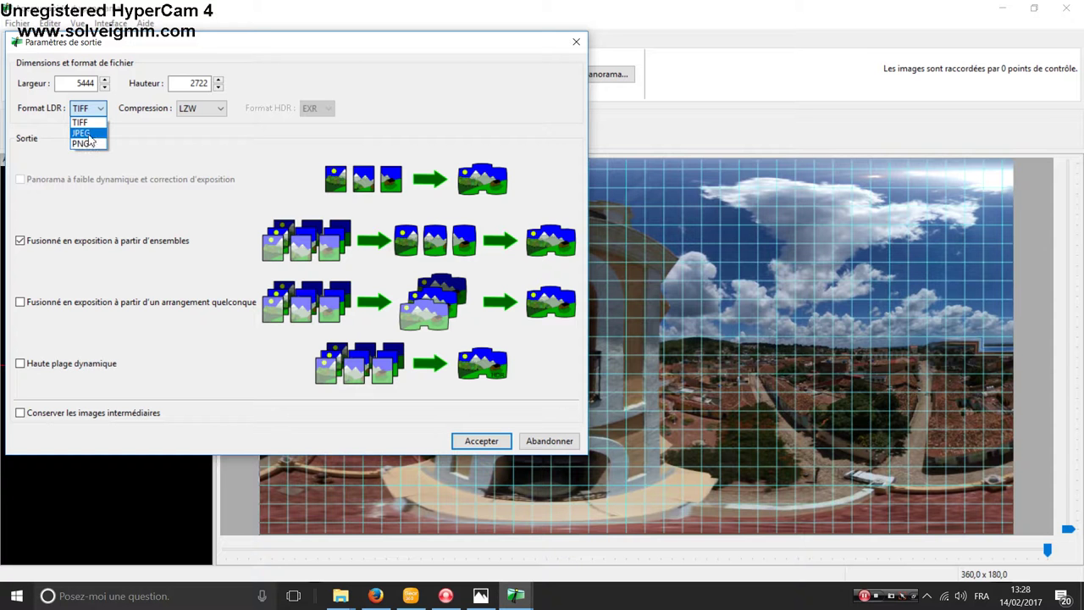
click(85, 133)
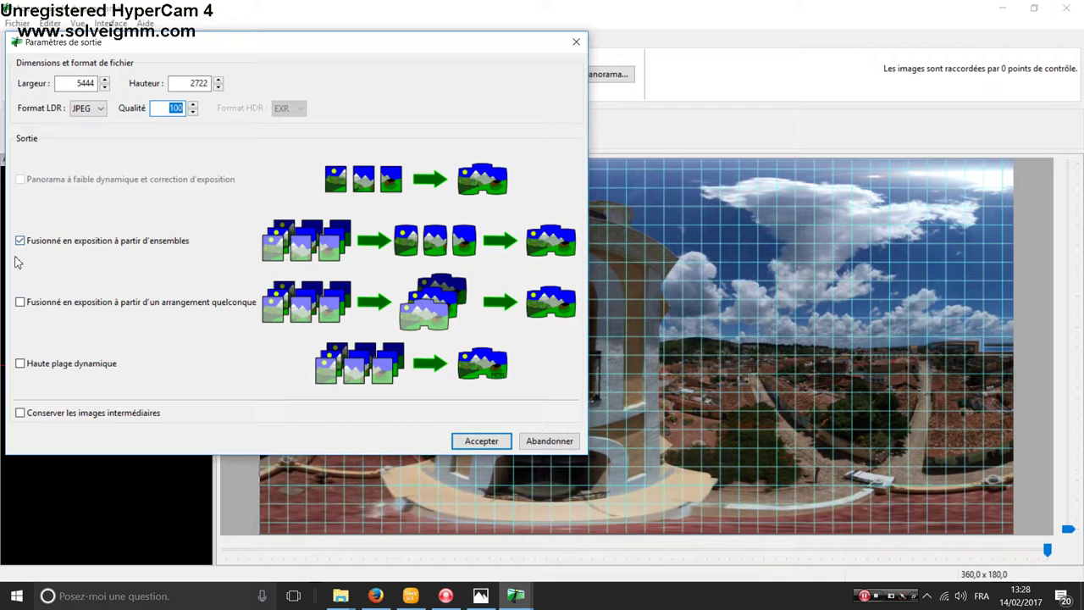
click(487, 442)
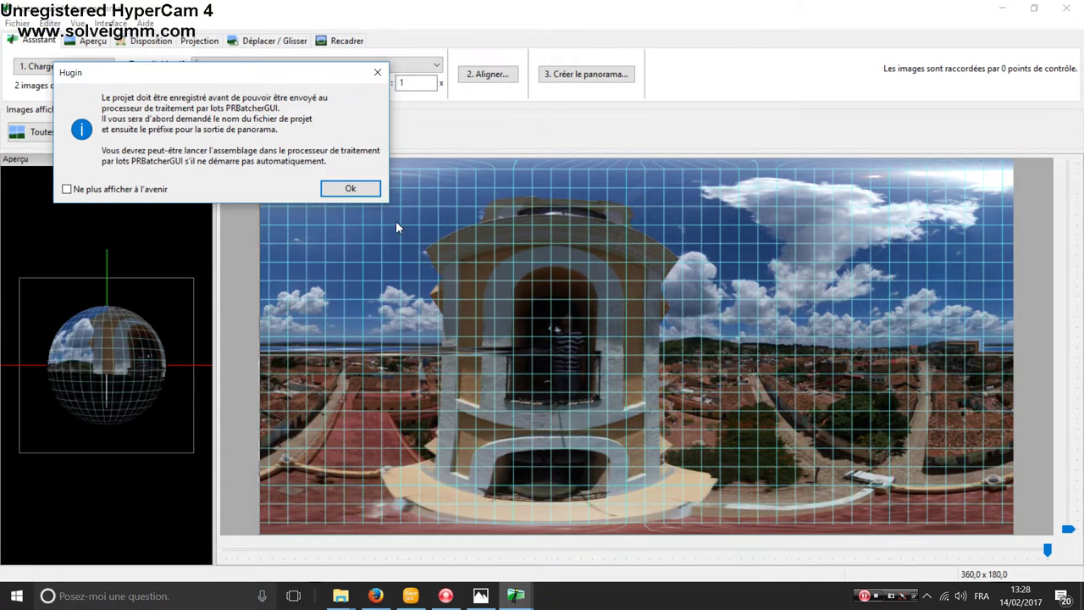
click(351, 189)
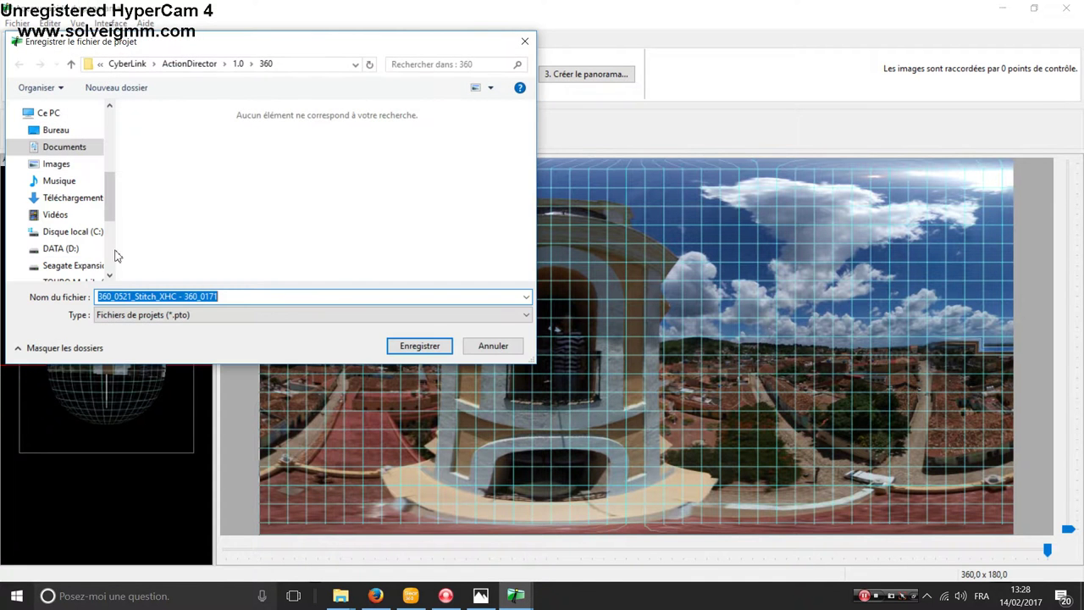
Step: Save the project as 'test cuba' in D:\travail\vr\hugin\vidéo
click(61, 248)
double_click(170, 176)
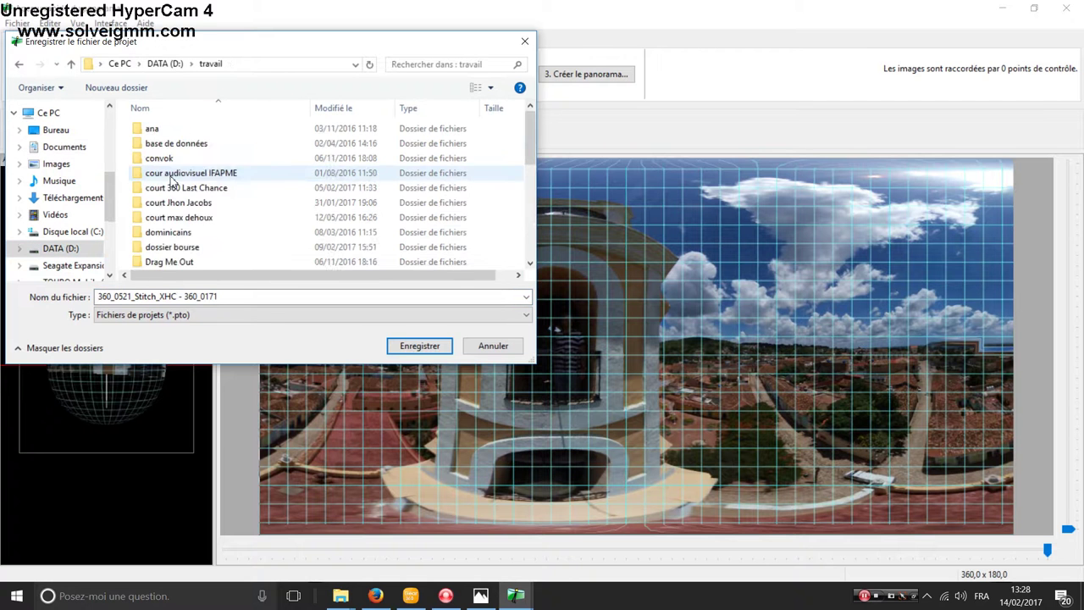
scroll(216, 203, down, 5)
click(154, 235)
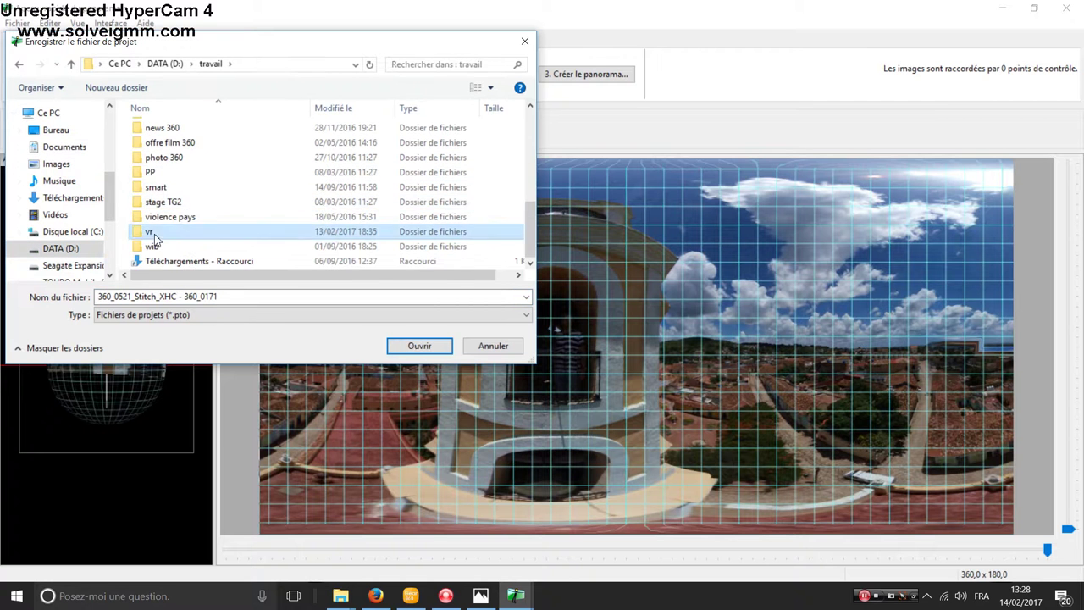
double_click(155, 240)
double_click(254, 144)
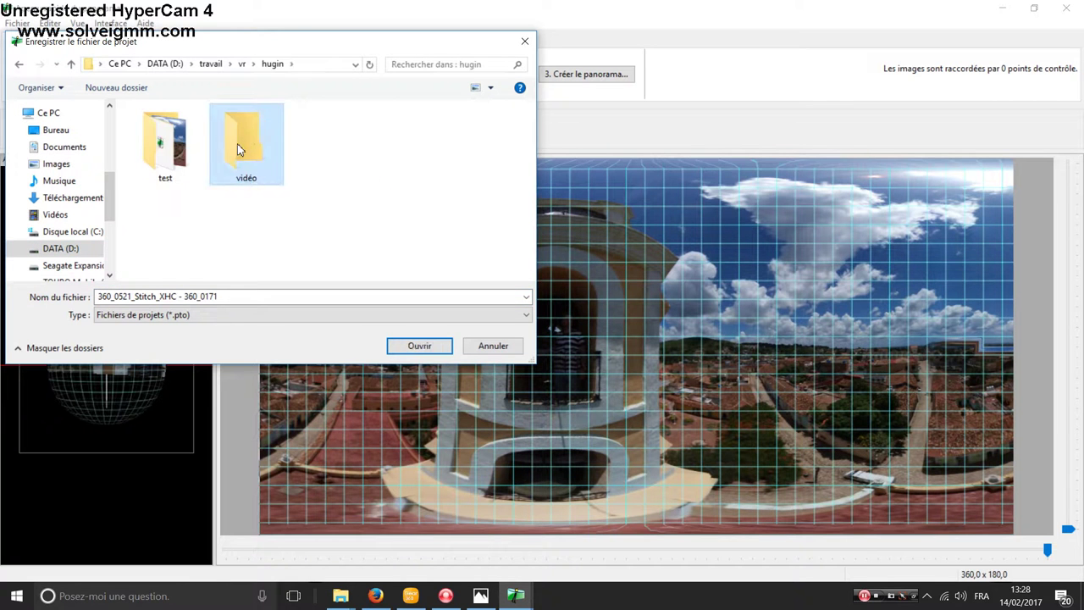
double_click(238, 147)
click(233, 297)
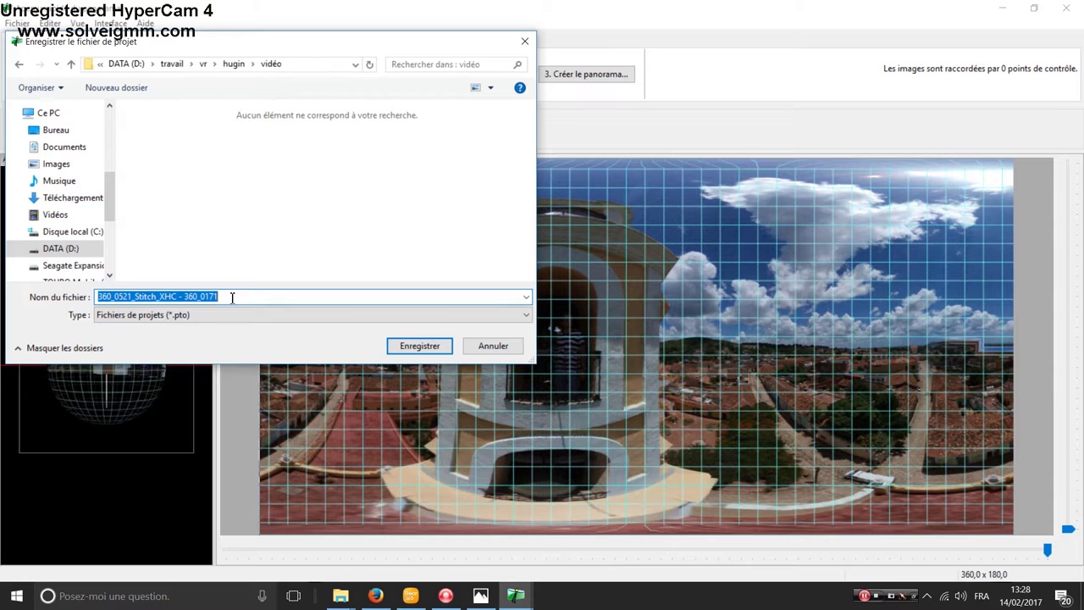
text(test cuba)
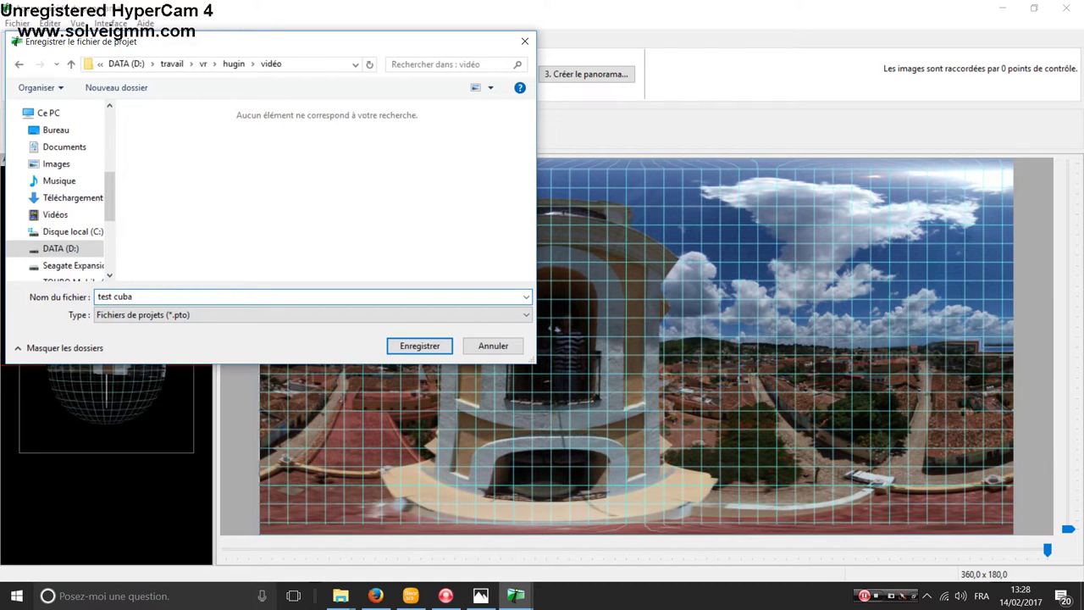
click(419, 347)
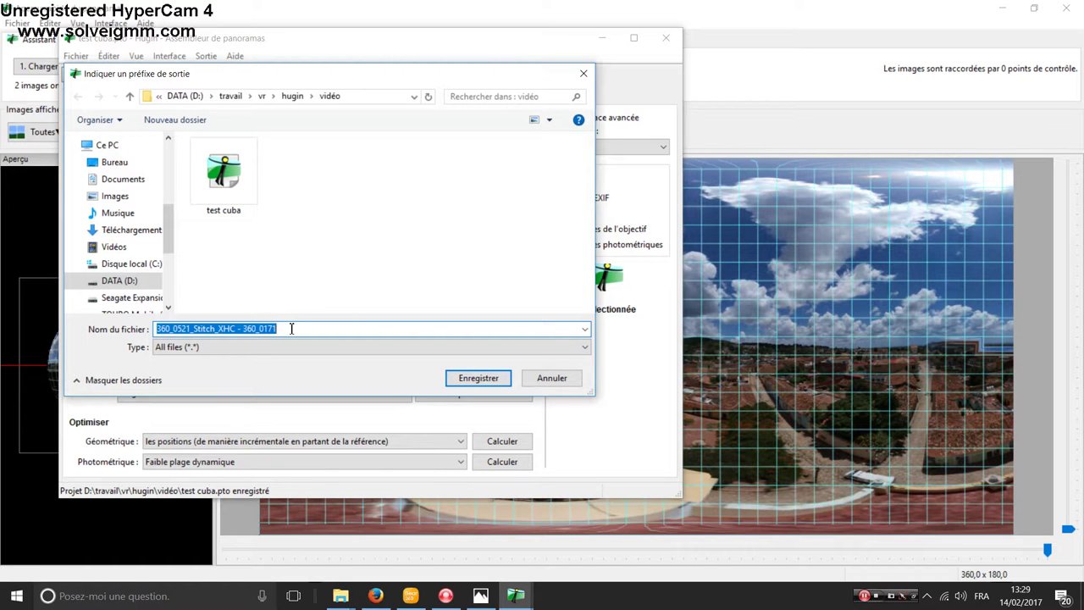
Step: Stitch the panorama under output prefix 'cuba', then minimize the batch processor and Hugin
text(cuba)
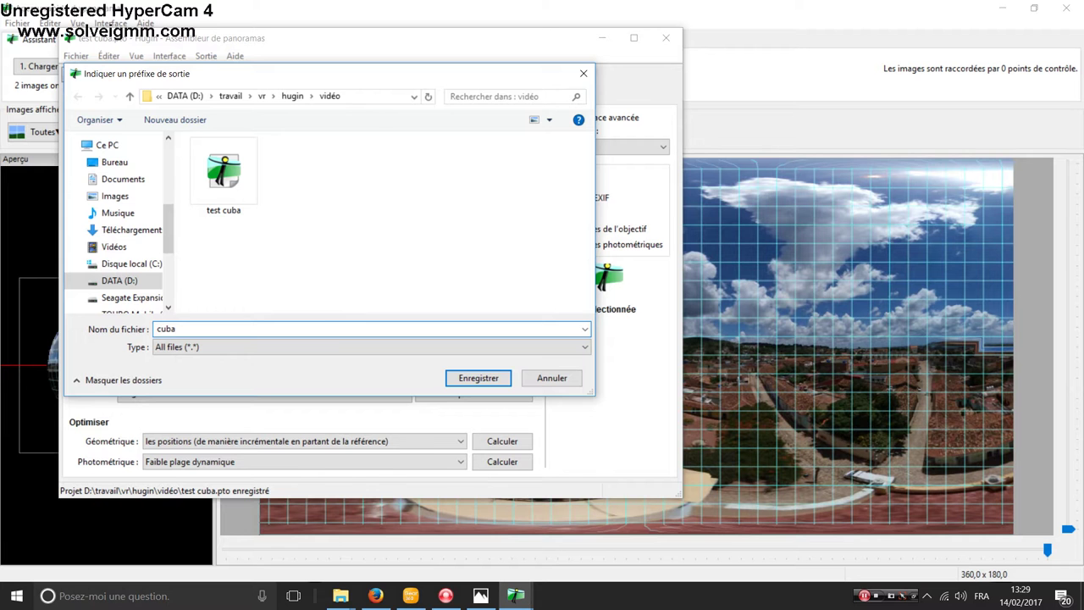
click(479, 378)
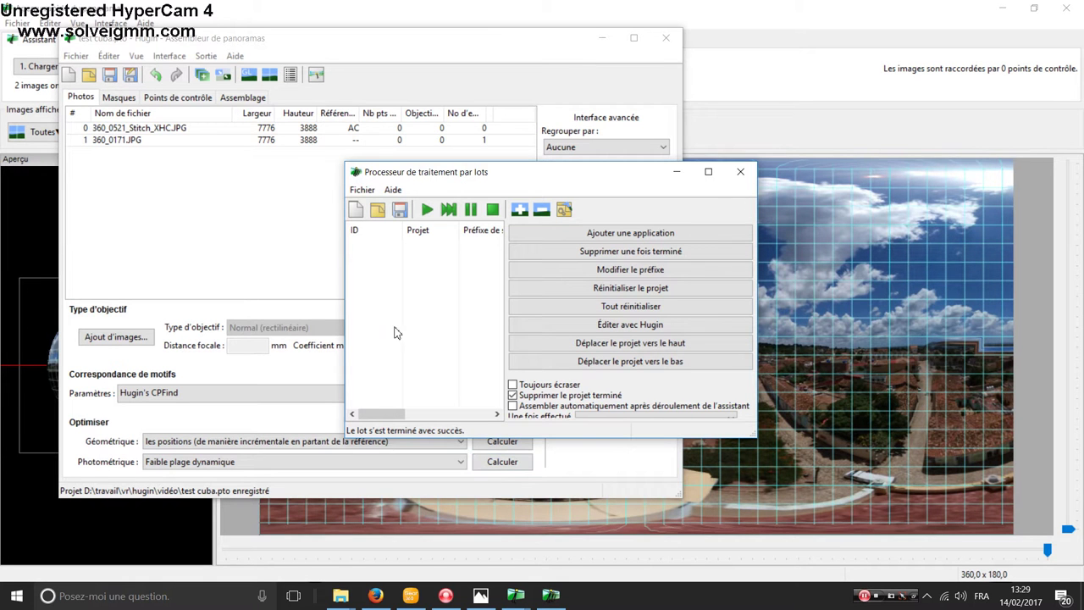
click(678, 173)
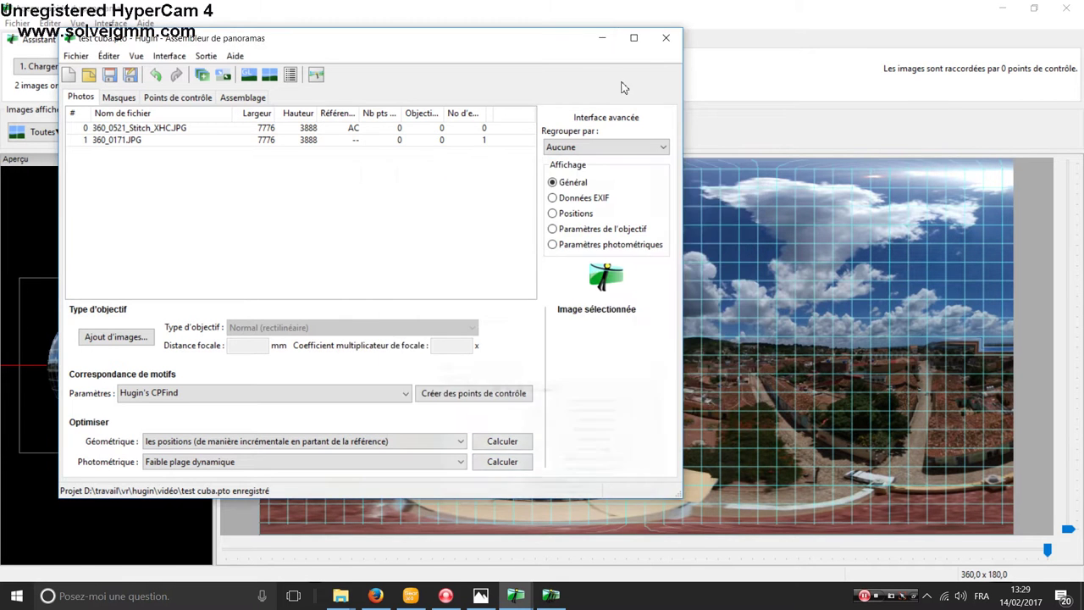
click(602, 38)
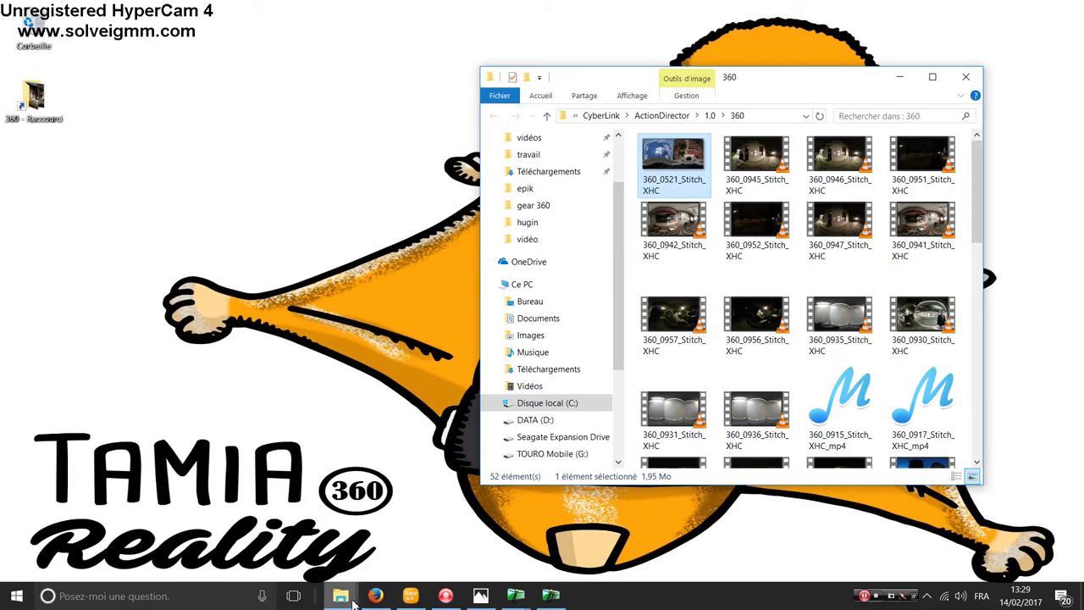
mouse_move(341, 595)
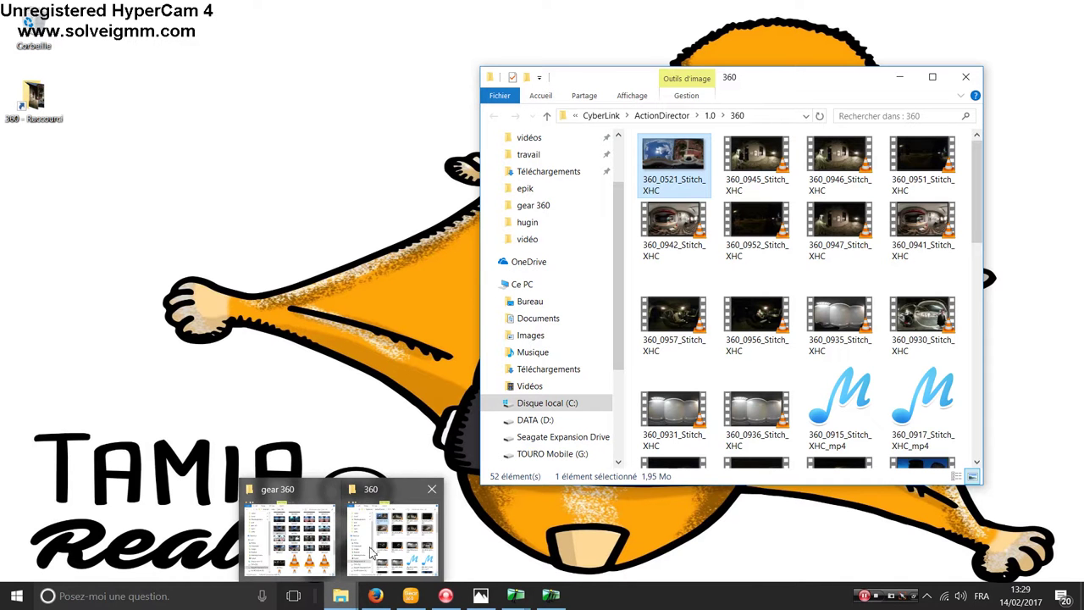
Step: Browse to D:\travail\vr\hugin\vidéo and open cuba_fused in Photos
click(374, 547)
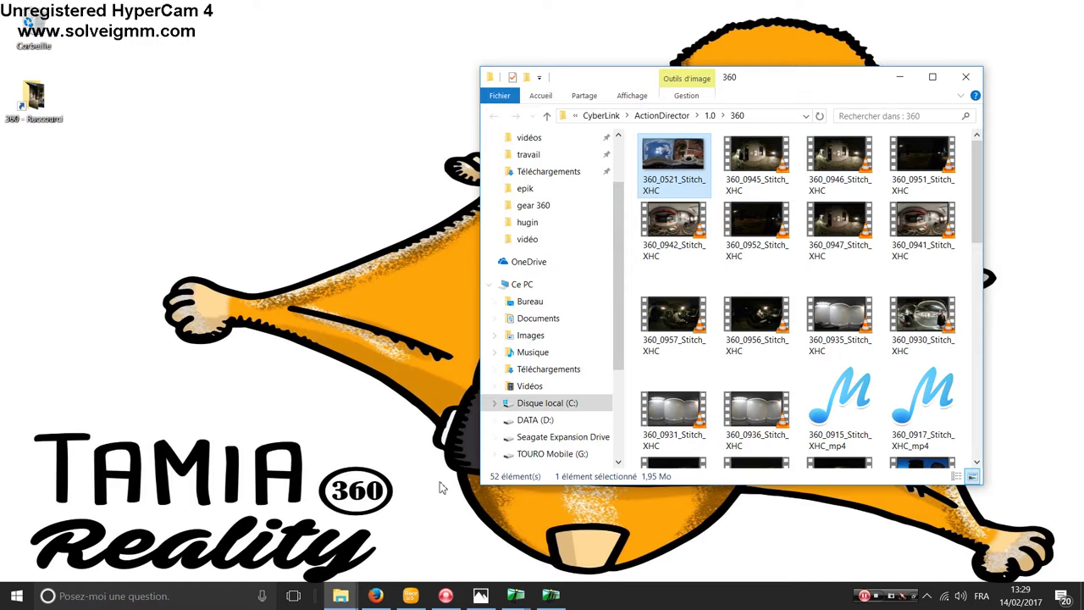
click(542, 419)
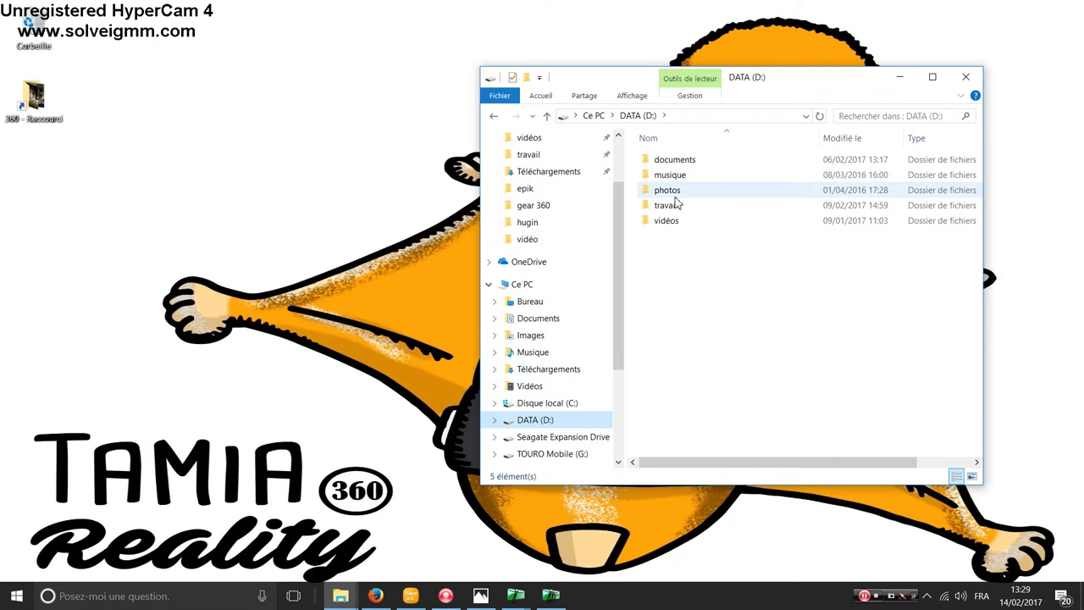
double_click(669, 205)
scroll(710, 380, down, 2)
scroll(710, 381, down, 1)
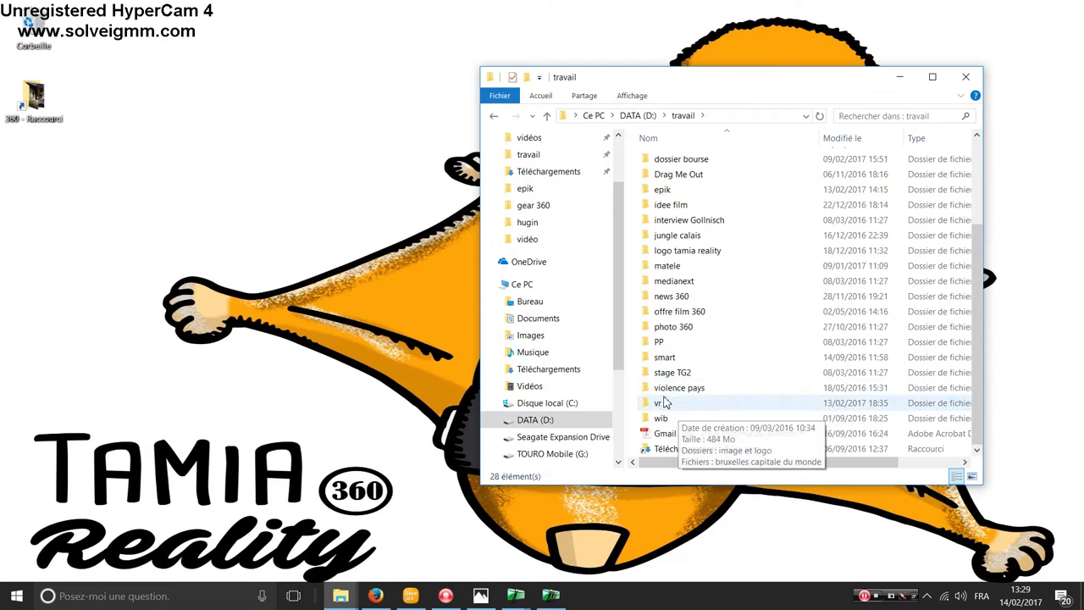
double_click(669, 403)
double_click(765, 192)
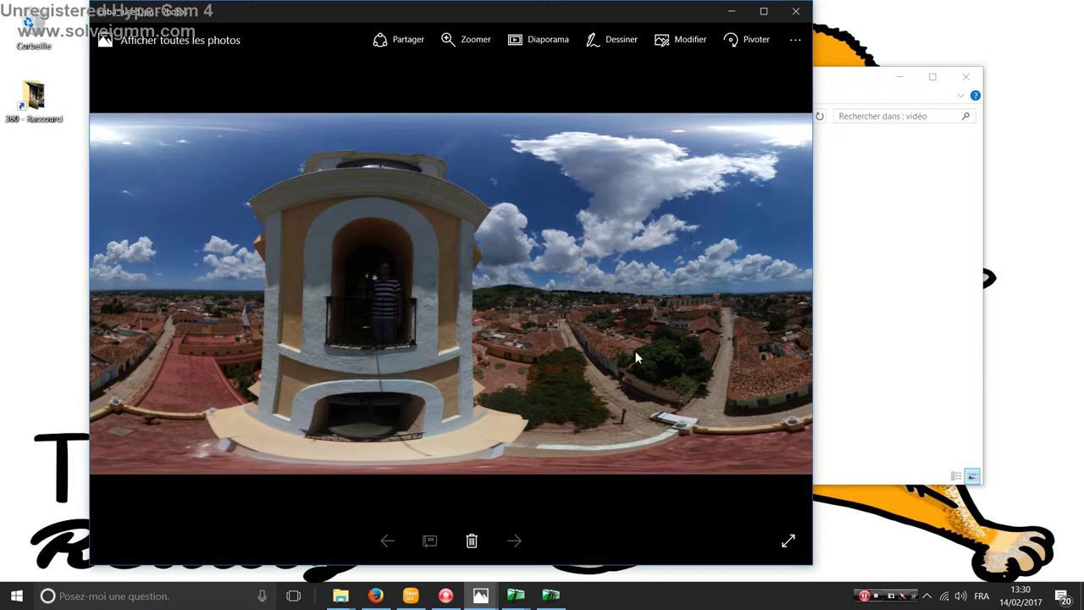
Step: Close Photos and return to Tamia Reality's Facebook post in Firefox
click(796, 11)
click(375, 595)
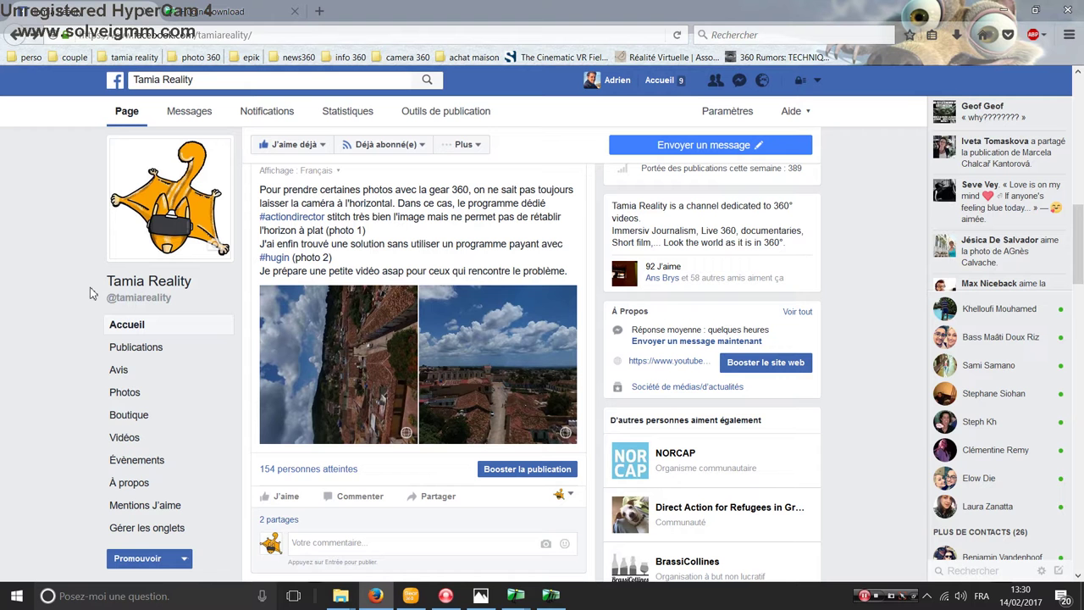
Step: Look around the tilted and leveled 360° photos in theater view, then switch to ActionDirector
mouse_move(355, 397)
mouse_down()
mouse_move(338, 262)
mouse_move(458, 352)
mouse_move(398, 391)
mouse_move(339, 337)
mouse_up()
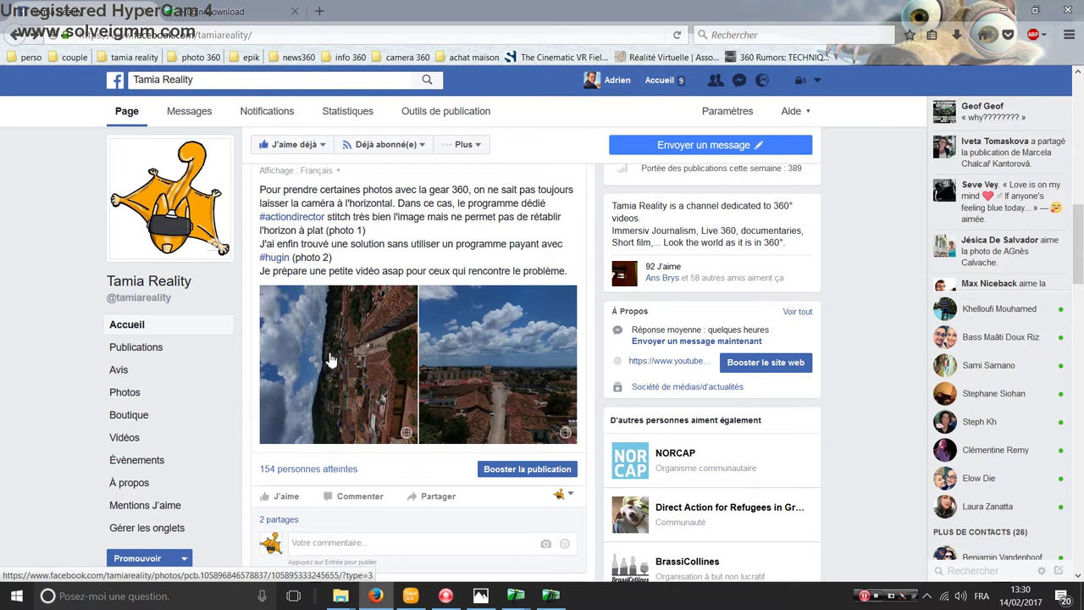
click(330, 360)
mouse_move(528, 321)
mouse_down()
mouse_move(459, 351)
mouse_move(570, 345)
mouse_up()
click(628, 325)
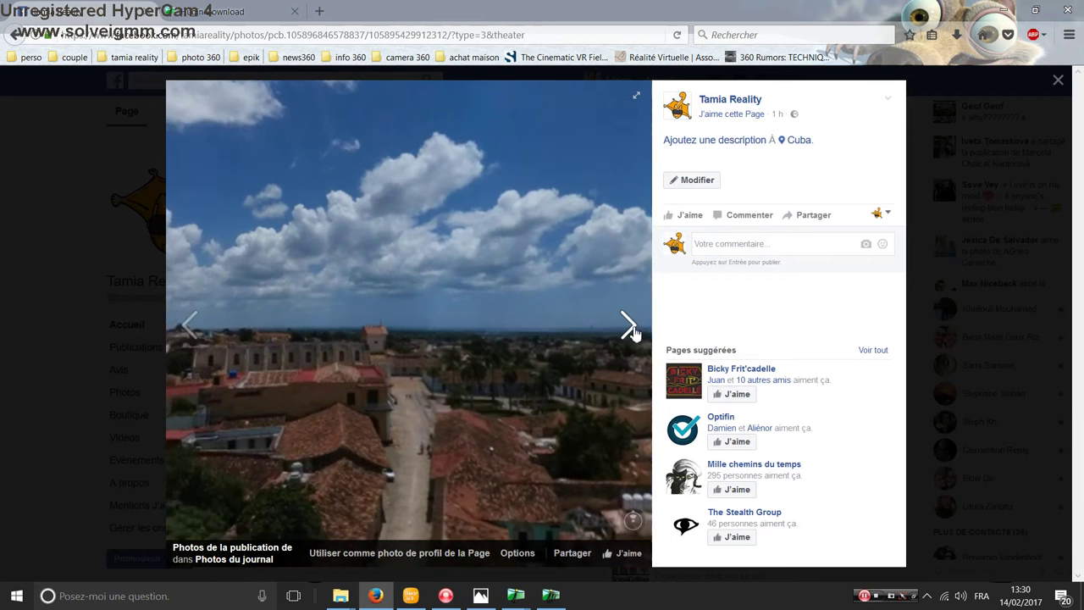
mouse_move(431, 360)
mouse_down()
mouse_move(590, 368)
mouse_move(353, 371)
mouse_move(560, 373)
mouse_move(416, 370)
mouse_up()
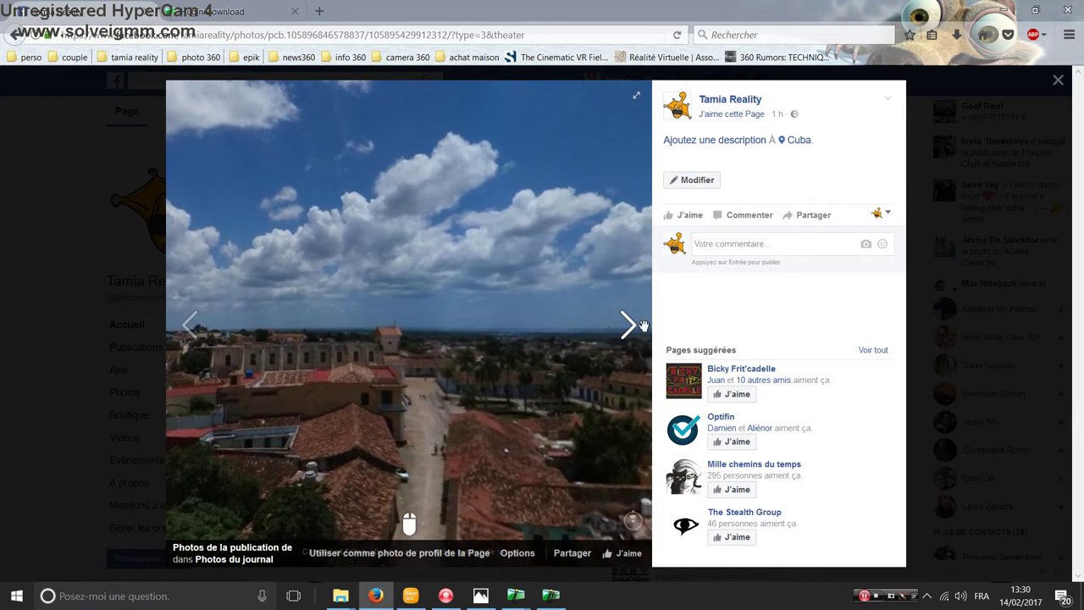
click(1058, 79)
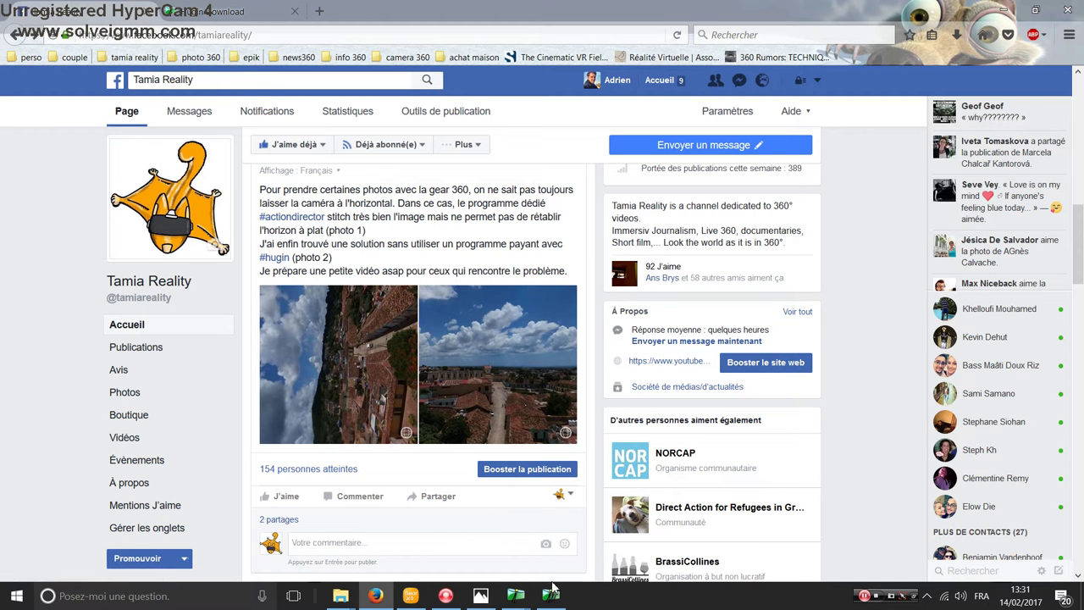
click(411, 596)
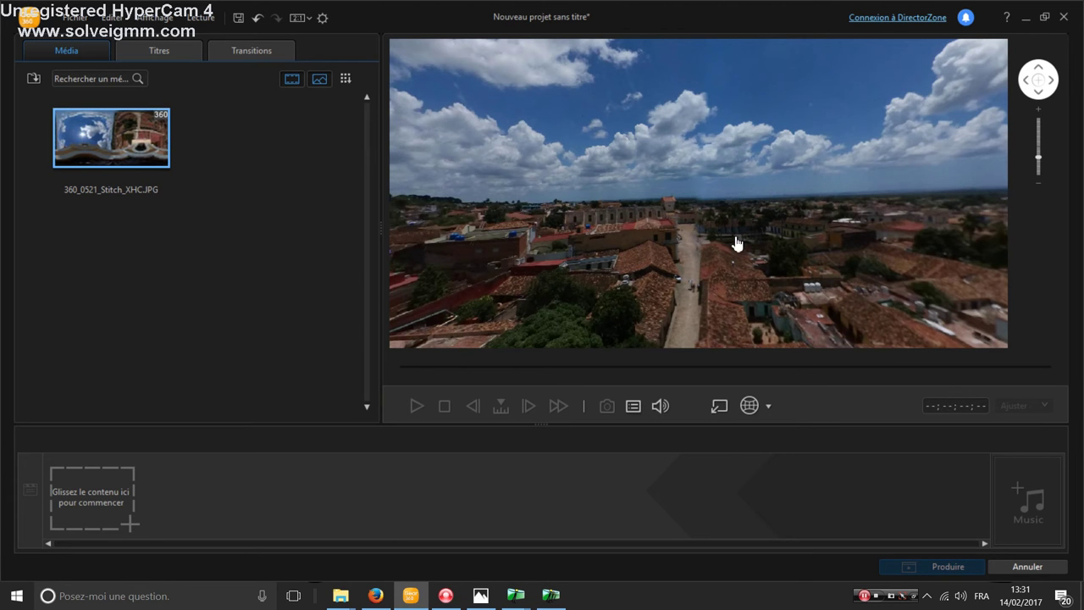
Step: Tilt the 360_0521 preview toward the rooftops, then close ActionDirector without saving
mouse_move(737, 244)
mouse_down()
mouse_move(782, 254)
mouse_move(731, 274)
mouse_move(726, 170)
mouse_move(721, 243)
mouse_move(737, 204)
mouse_move(781, 223)
mouse_move(640, 221)
mouse_move(638, 237)
mouse_move(838, 217)
mouse_move(858, 235)
mouse_move(683, 245)
mouse_move(804, 189)
mouse_move(796, 307)
mouse_move(673, 319)
mouse_move(559, 274)
mouse_move(570, 279)
mouse_up()
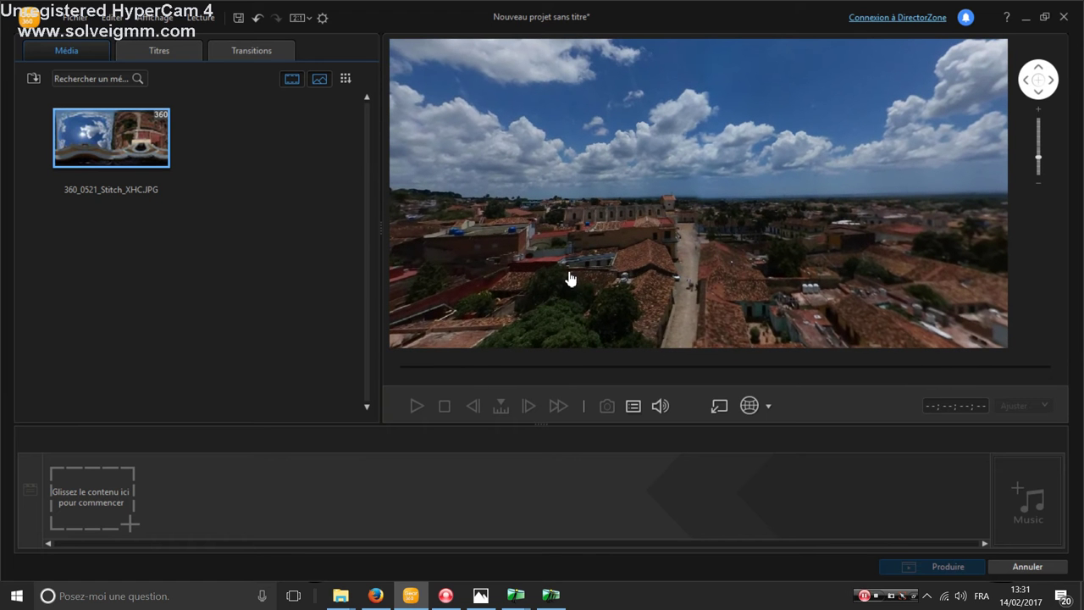
click(1065, 22)
click(598, 332)
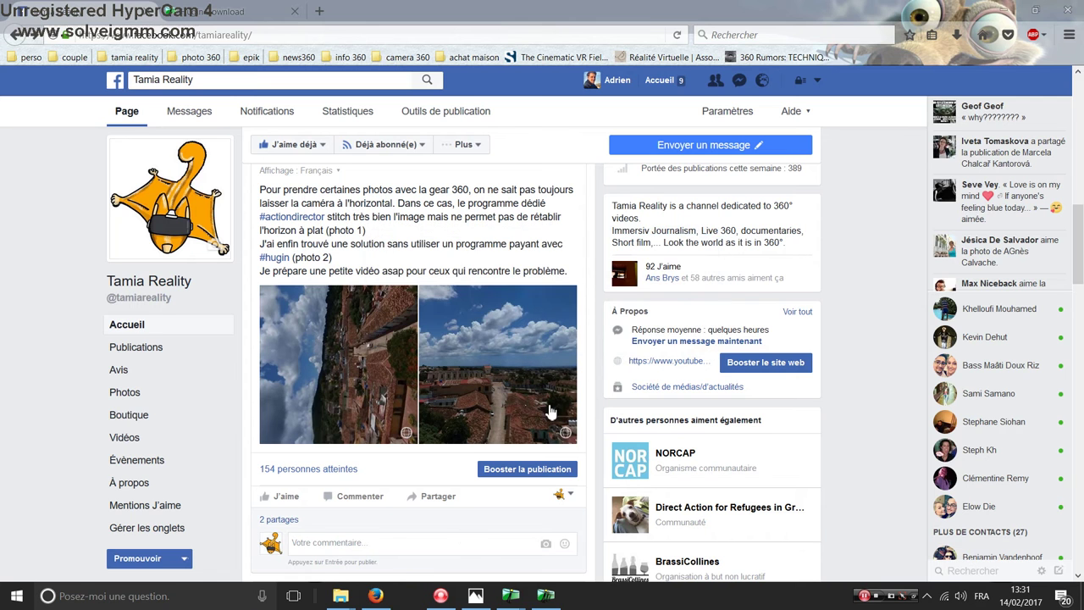